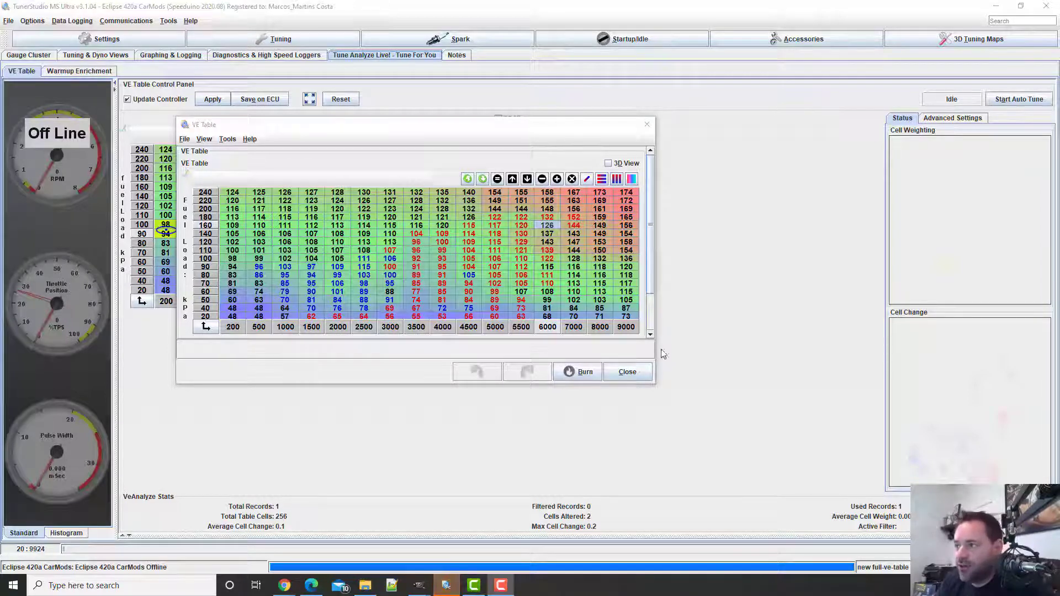
Enlarge the VE Table window and rotate its 3D surface to inspect the shape.
drag(654, 384, 715, 448)
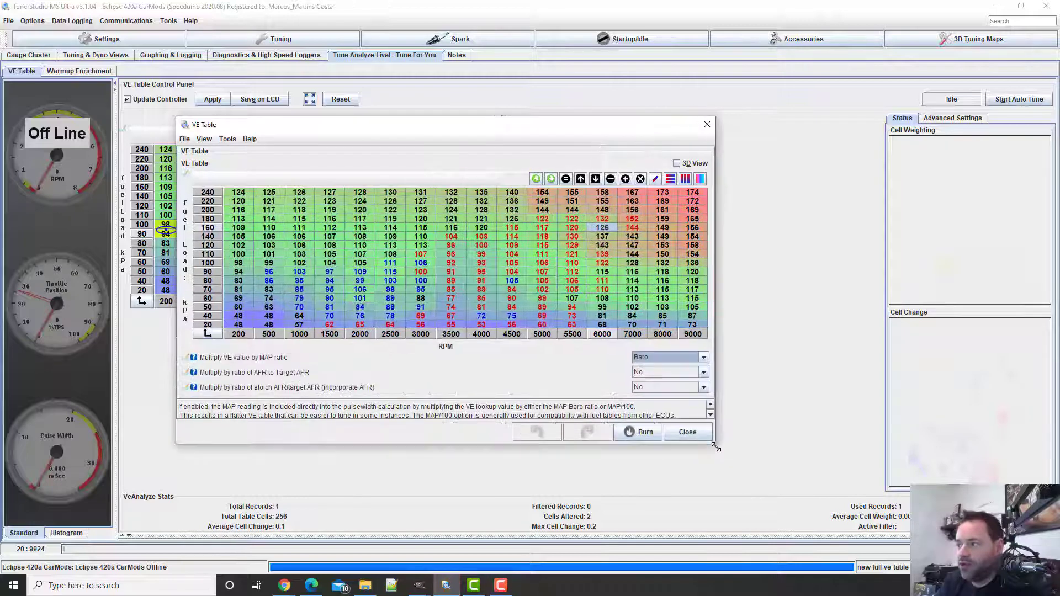
click(676, 164)
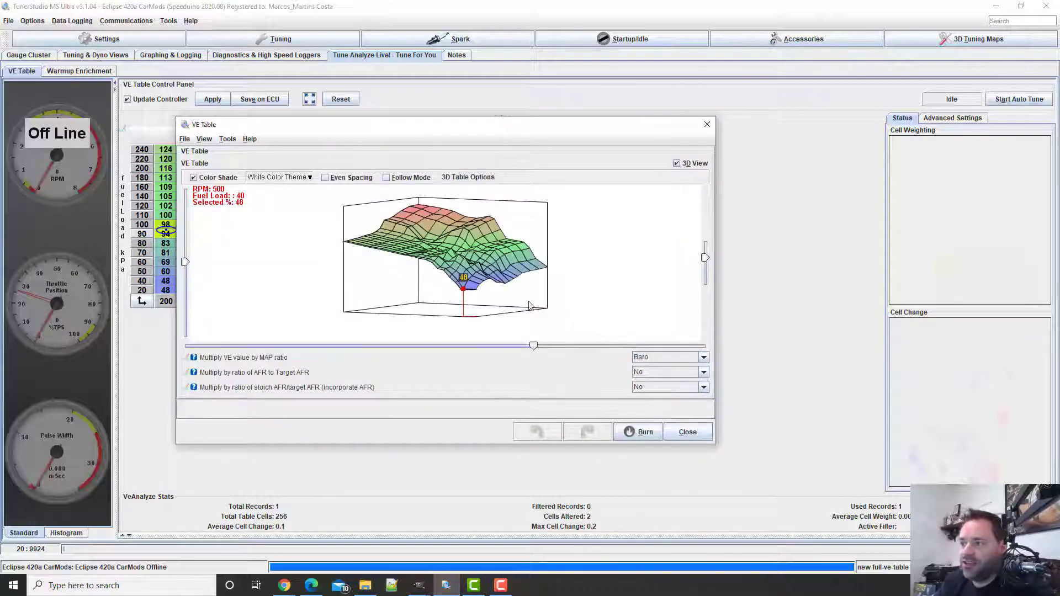
drag(529, 306, 396, 286)
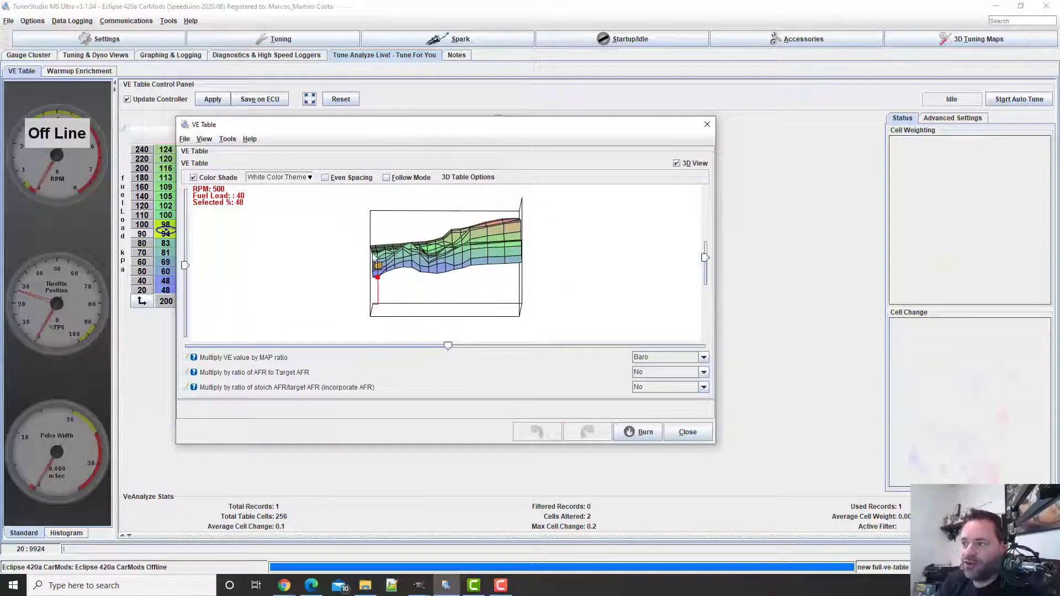
Close the VE Table window and reopen it from the Tuning menu.
click(687, 432)
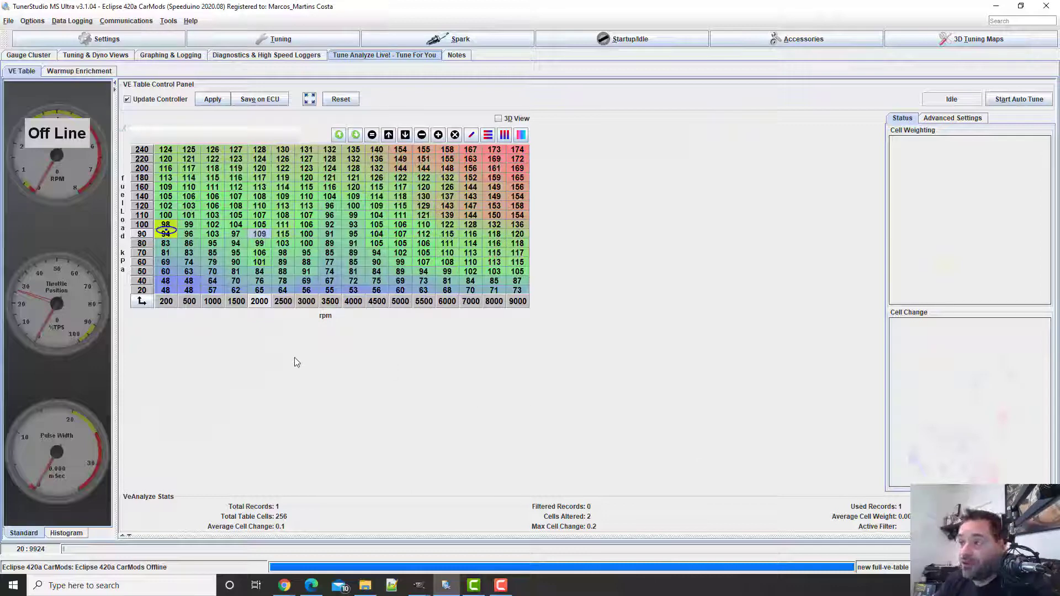
click(229, 38)
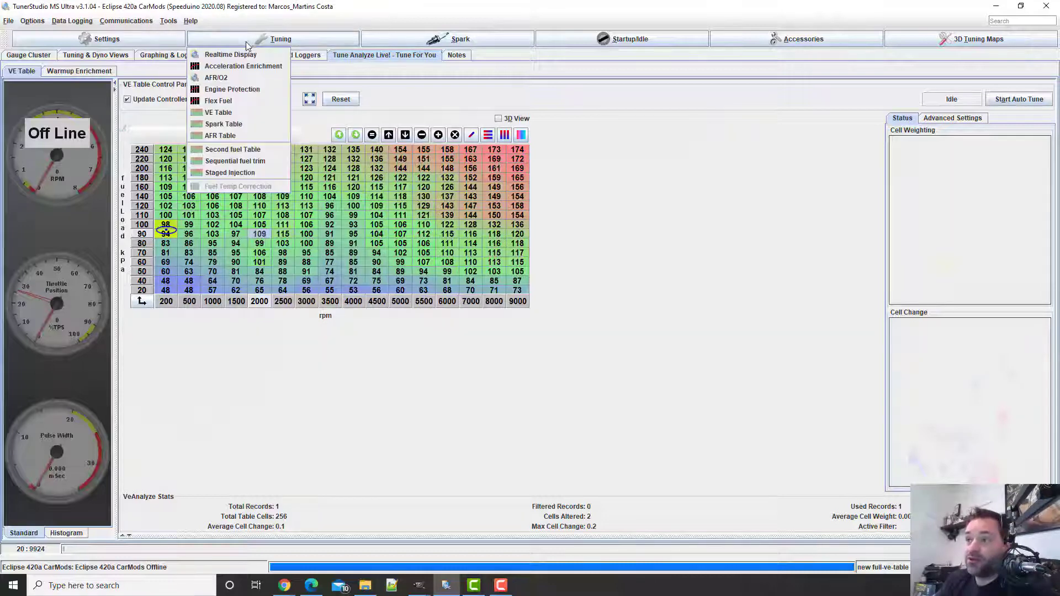
click(221, 112)
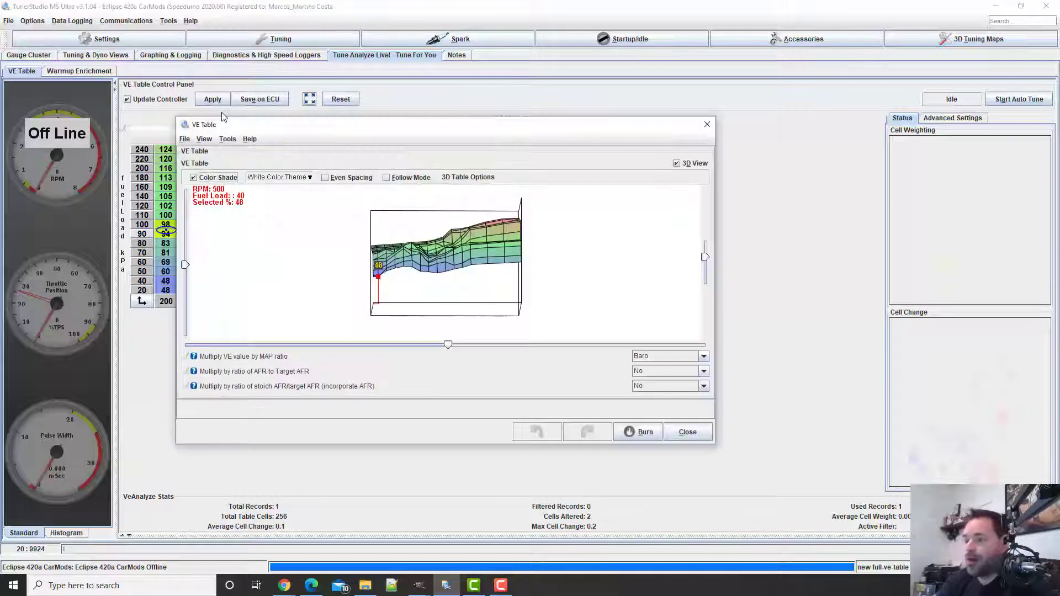
Return the VE table to the numeric grid and inspect the 500–2500 RPM, 90–70 kPa cells.
click(676, 163)
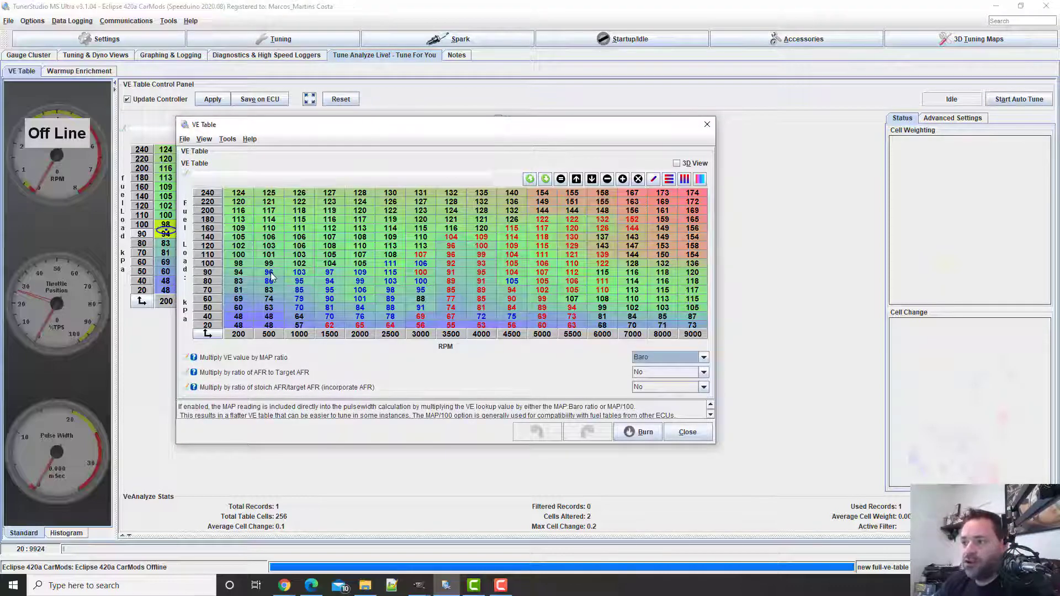
drag(269, 272, 397, 323)
click(390, 290)
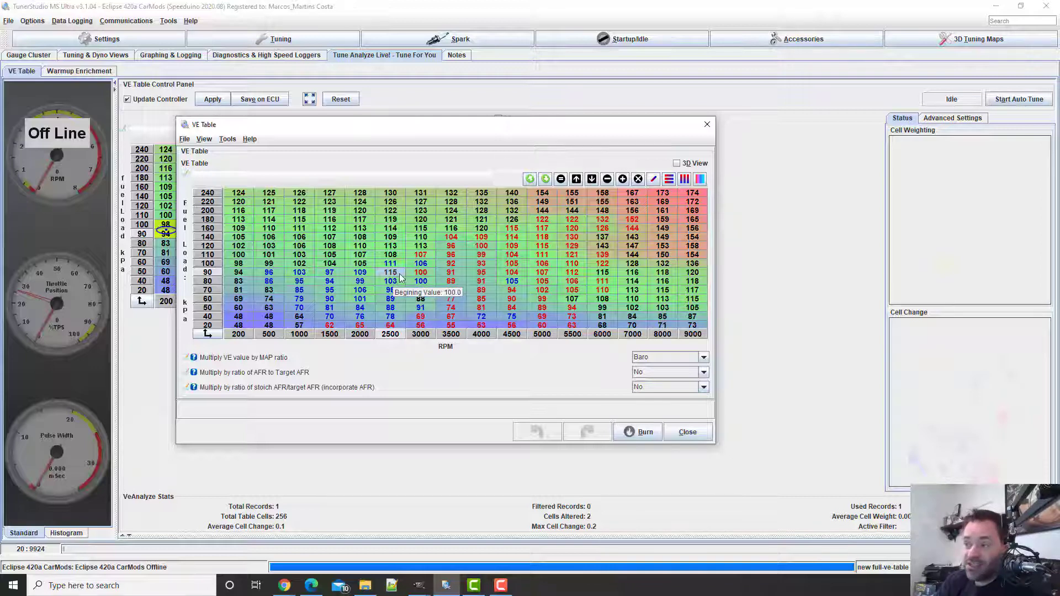
Inspect the 3000–9000 RPM, 90–20 kPa block, then start log playback from the bottom slider.
click(582, 272)
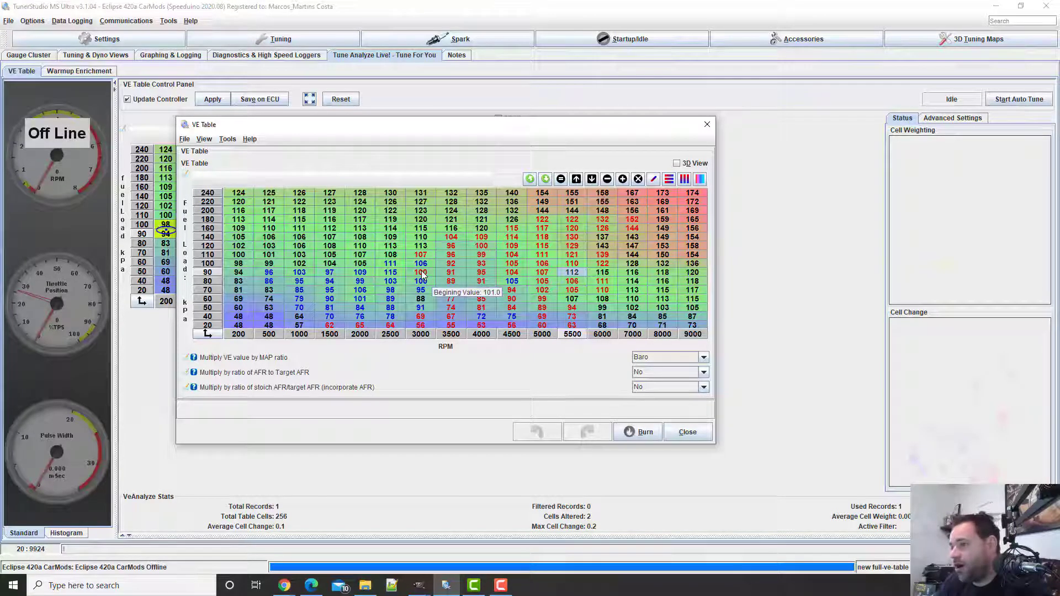
drag(422, 274, 702, 327)
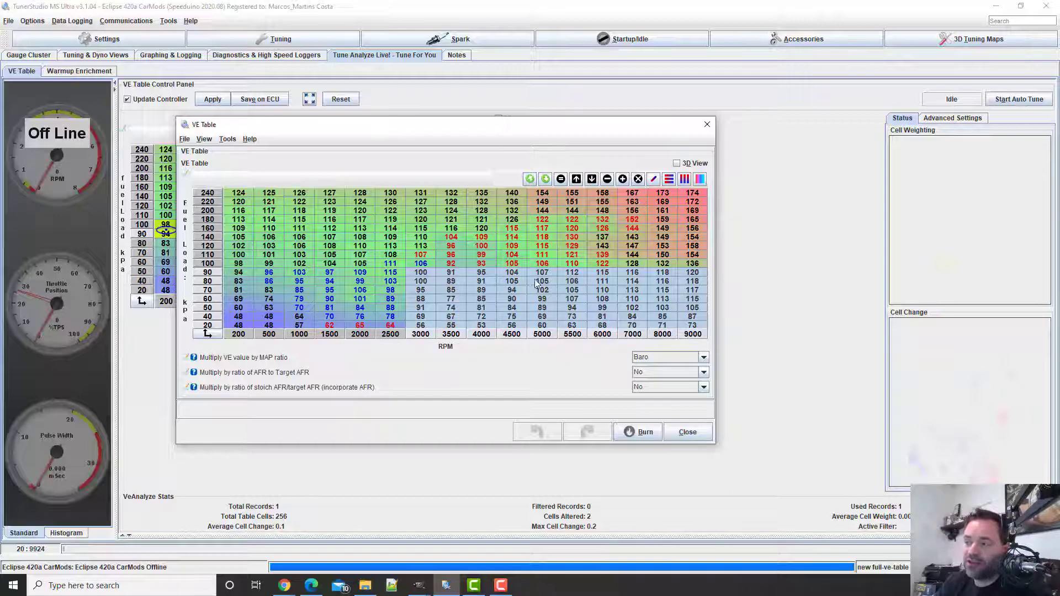
click(605, 274)
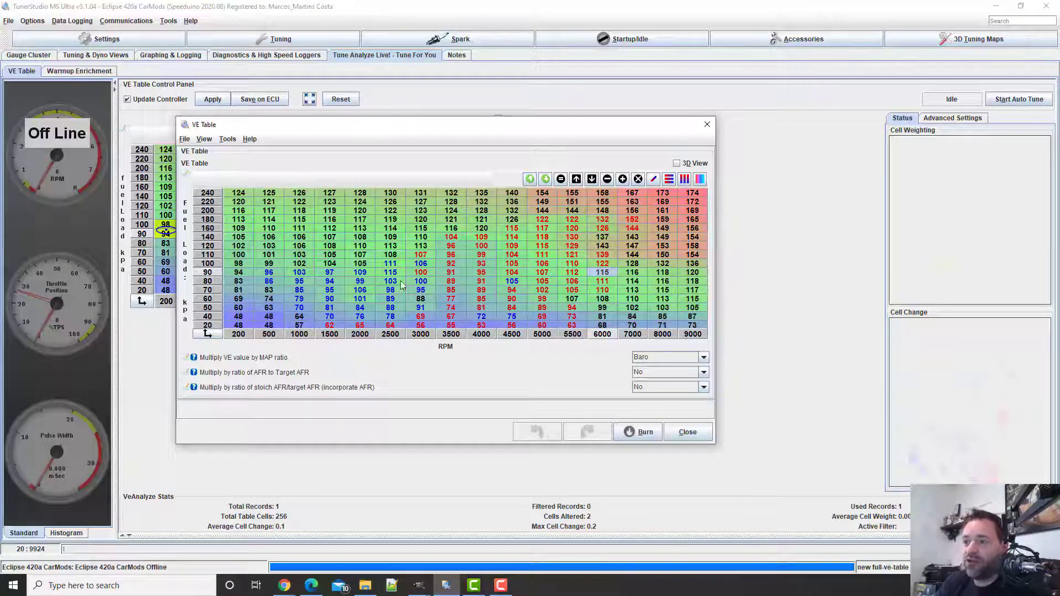
mouse_move(66, 550)
mouse_down()
mouse_move(250, 552)
mouse_move(200, 553)
mouse_up()
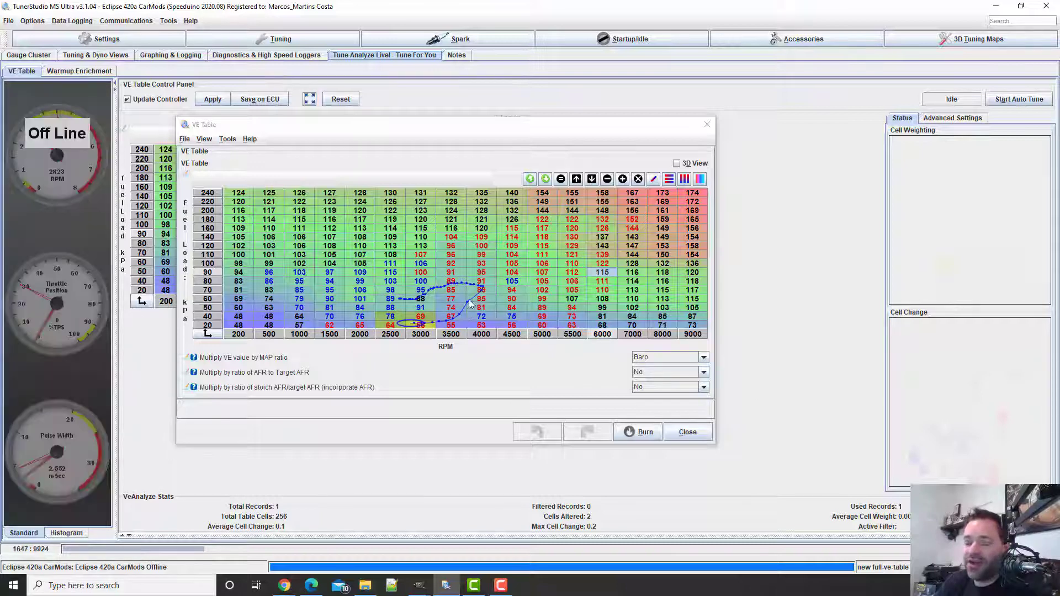
Scrub the log playback forward to record 3308 of 9924.
mouse_move(482, 294)
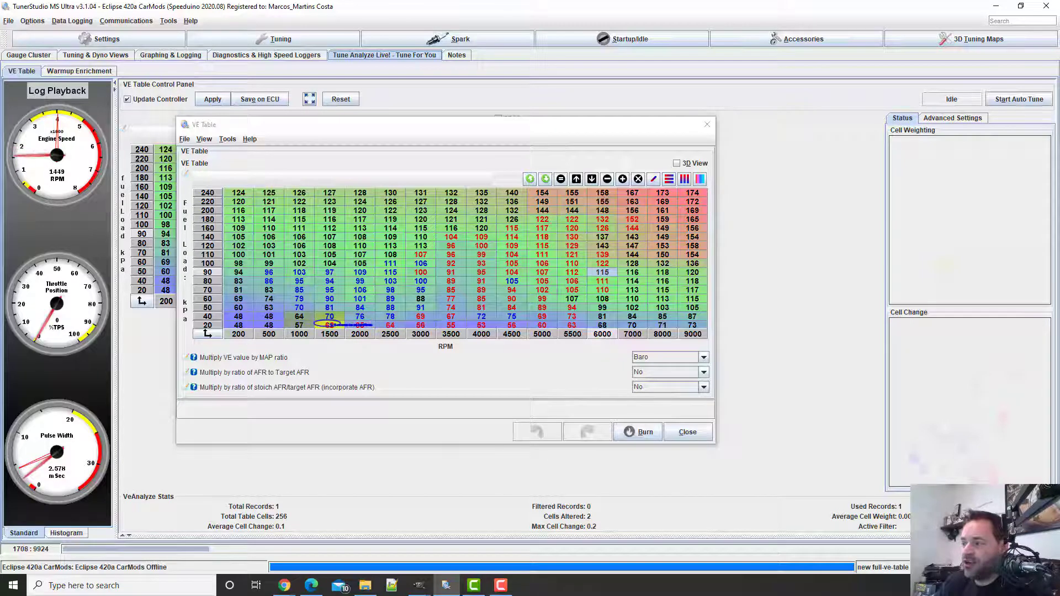
drag(207, 549, 288, 552)
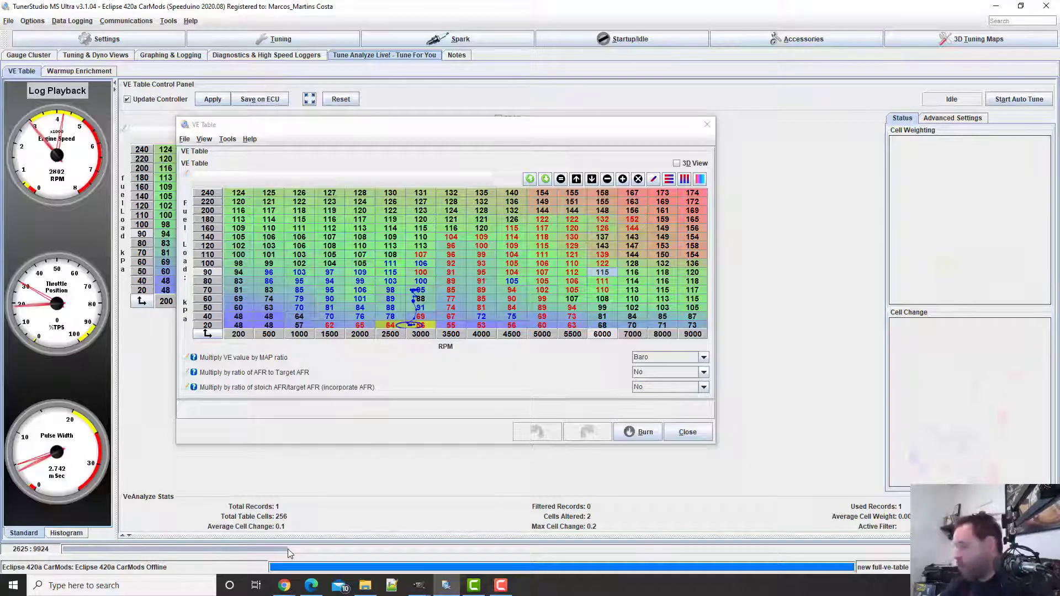
click(289, 551)
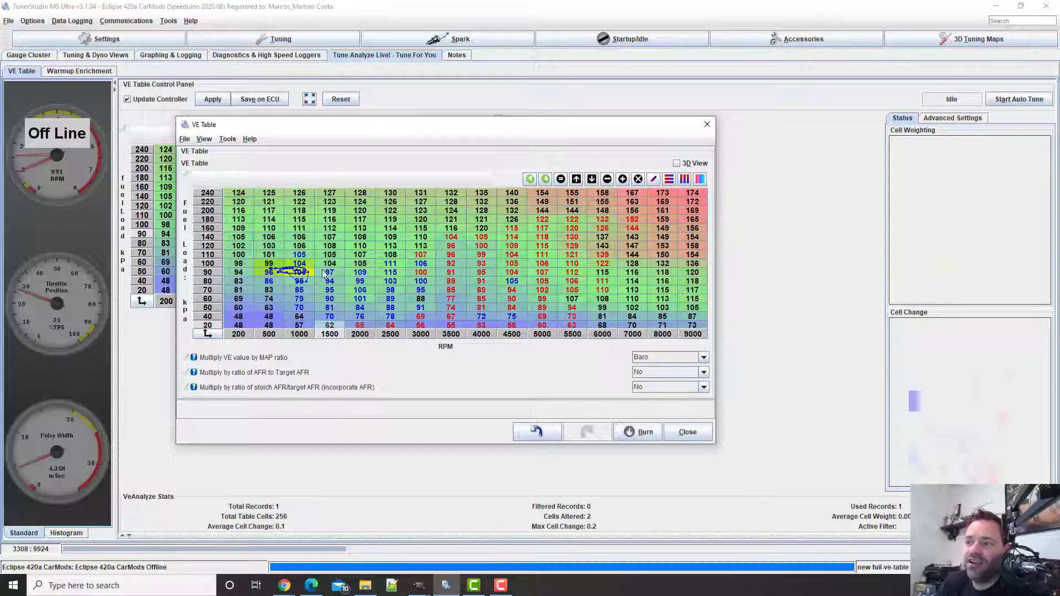
Show the auto-tune Advanced Settings and interpolate the 1500 RPM column from 160 to 90 kPa.
mouse_move(330, 274)
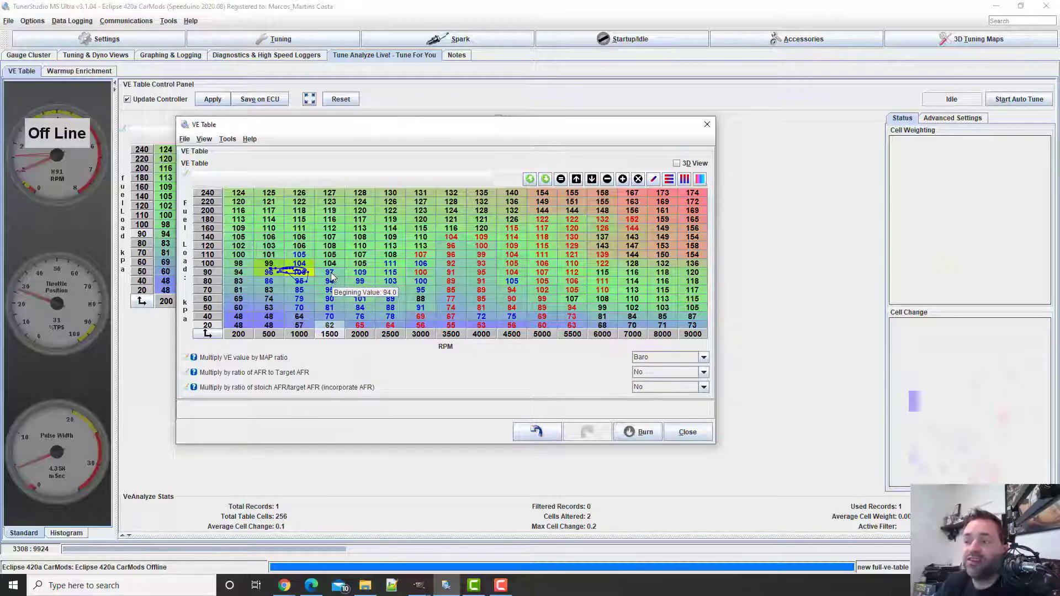
click(952, 119)
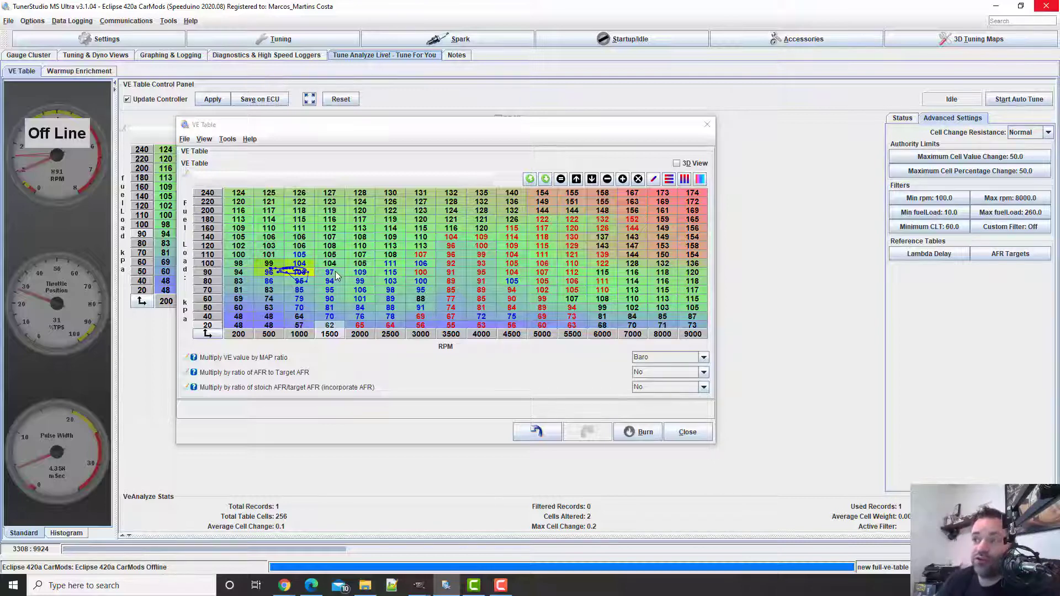
mouse_move(336, 272)
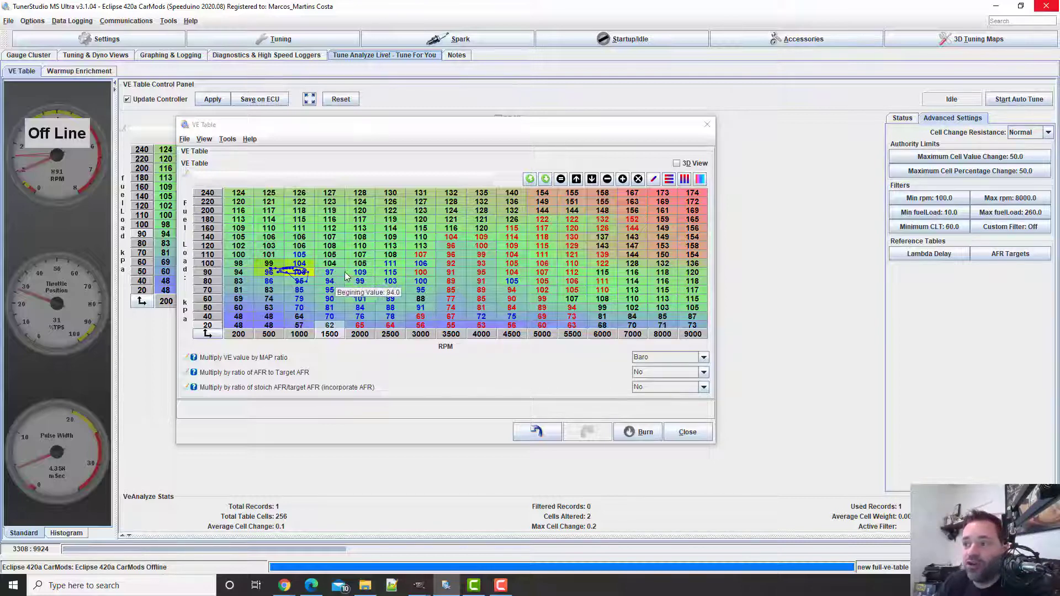
drag(366, 274, 311, 277)
click(669, 179)
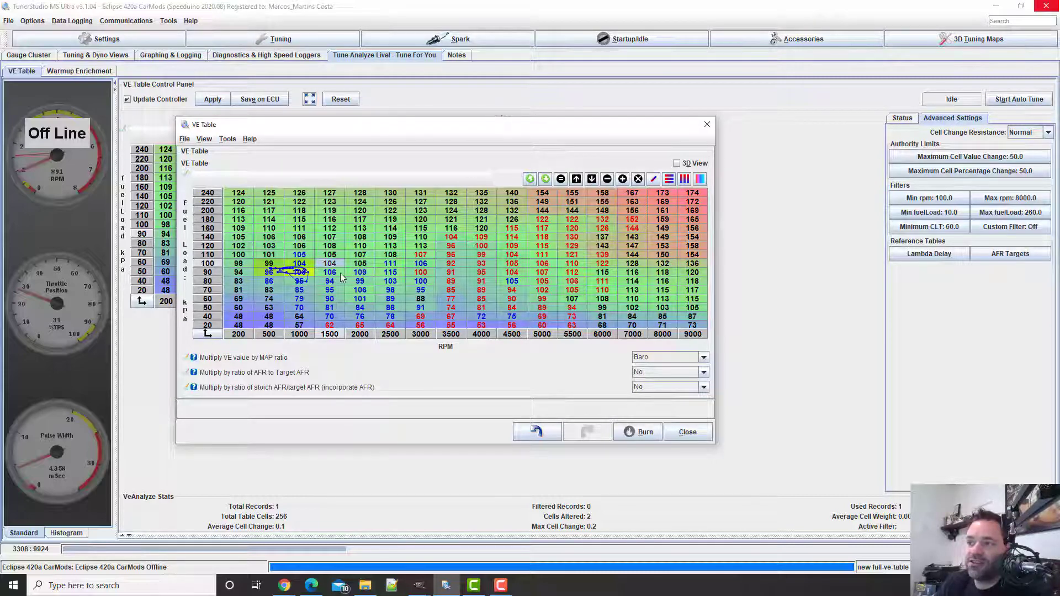
drag(337, 245, 343, 252)
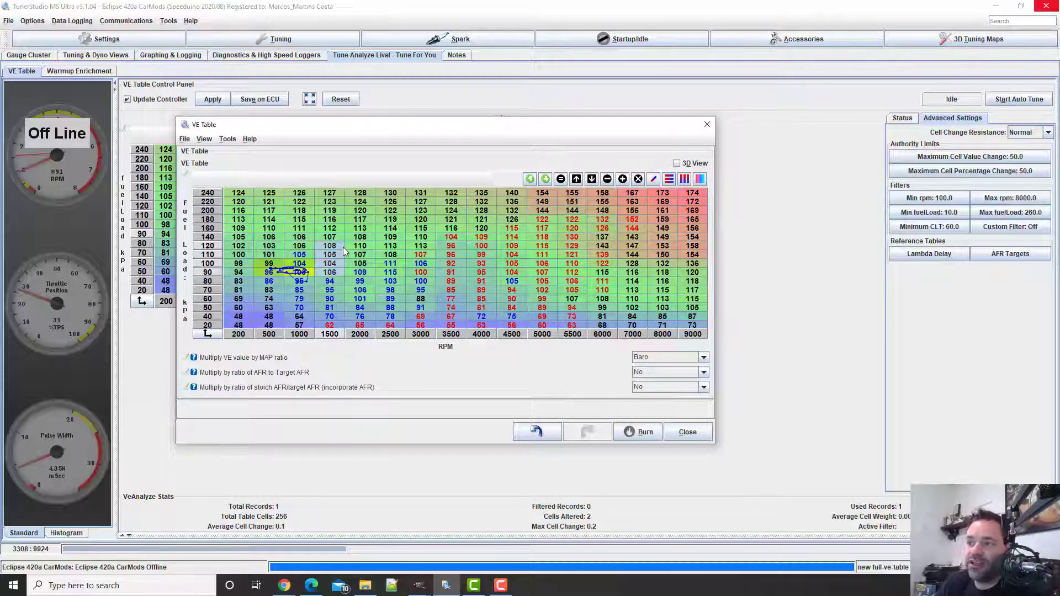
click(683, 178)
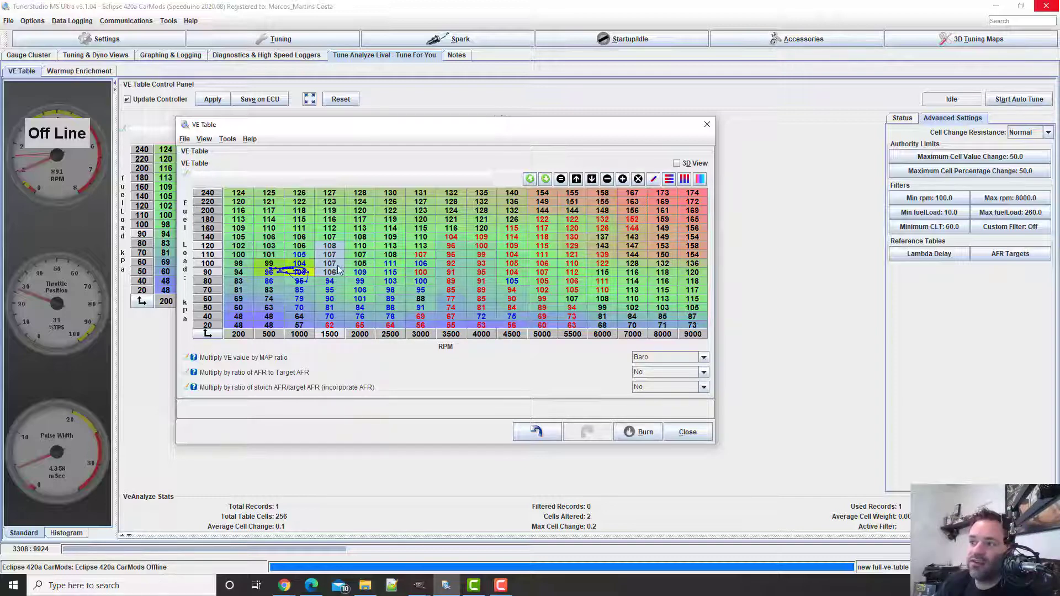
click(338, 228)
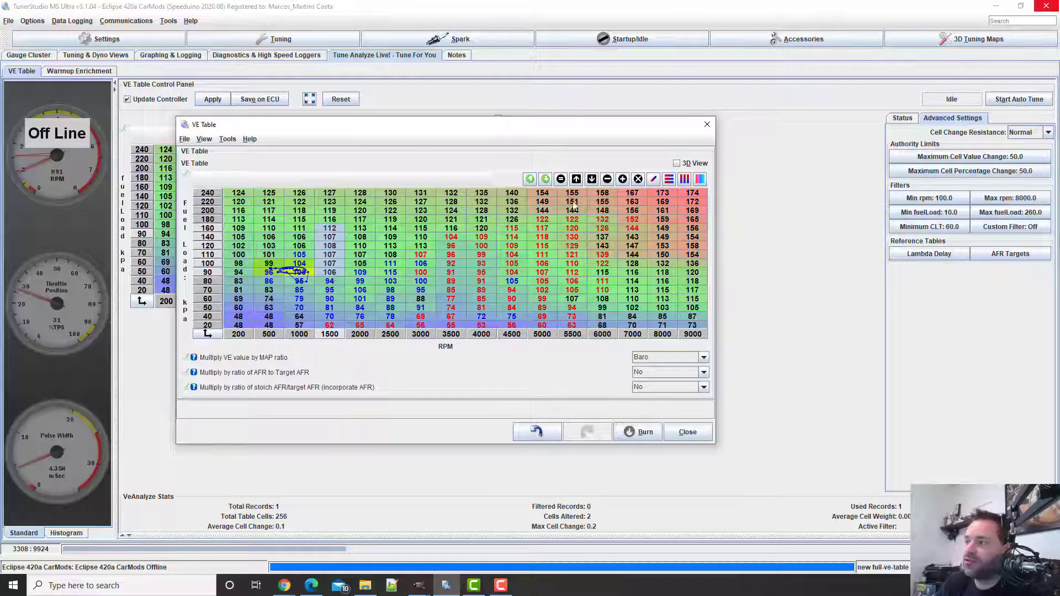
click(684, 179)
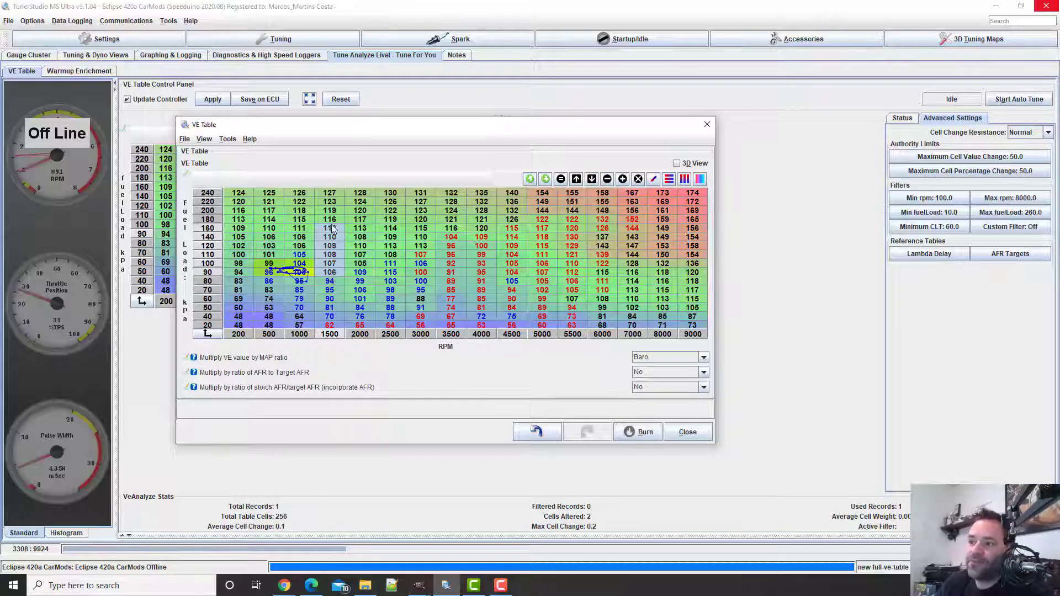
Vertically interpolate the 1000 RPM column from 160 to 90 kPa.
click(330, 273)
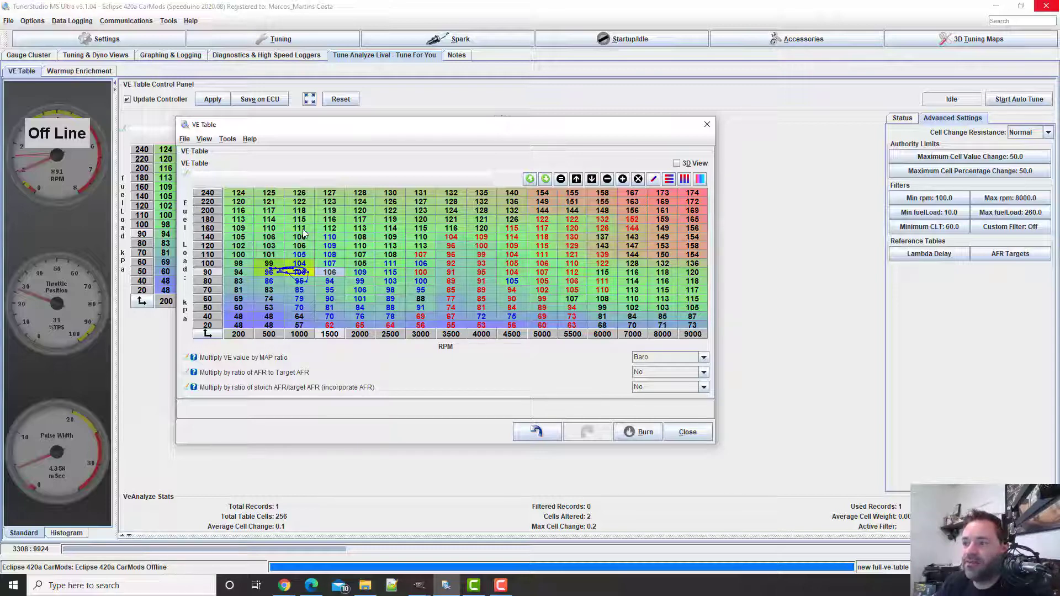
drag(299, 228, 298, 270)
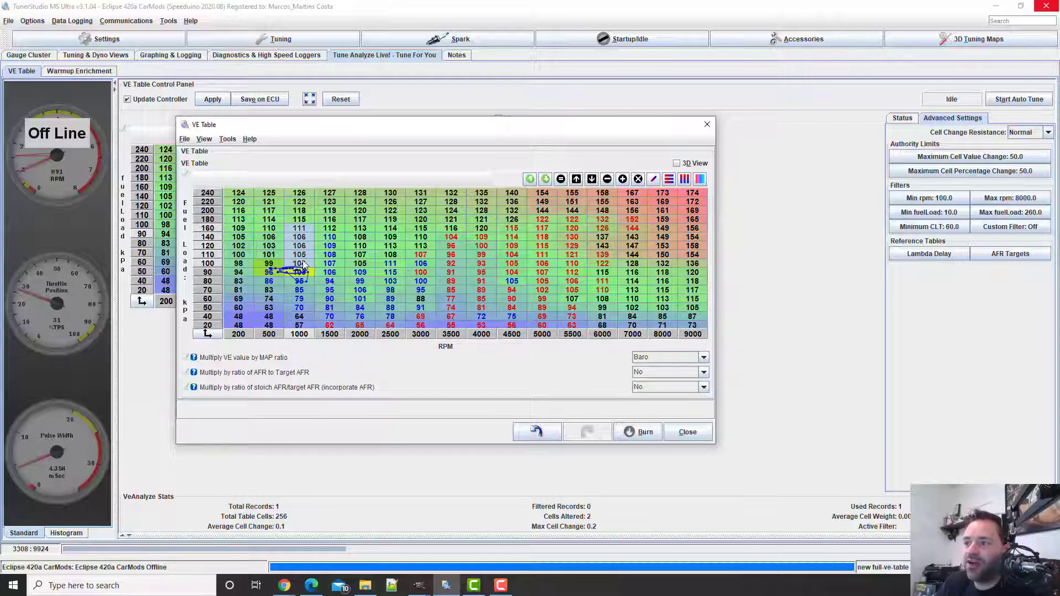
click(683, 179)
click(299, 236)
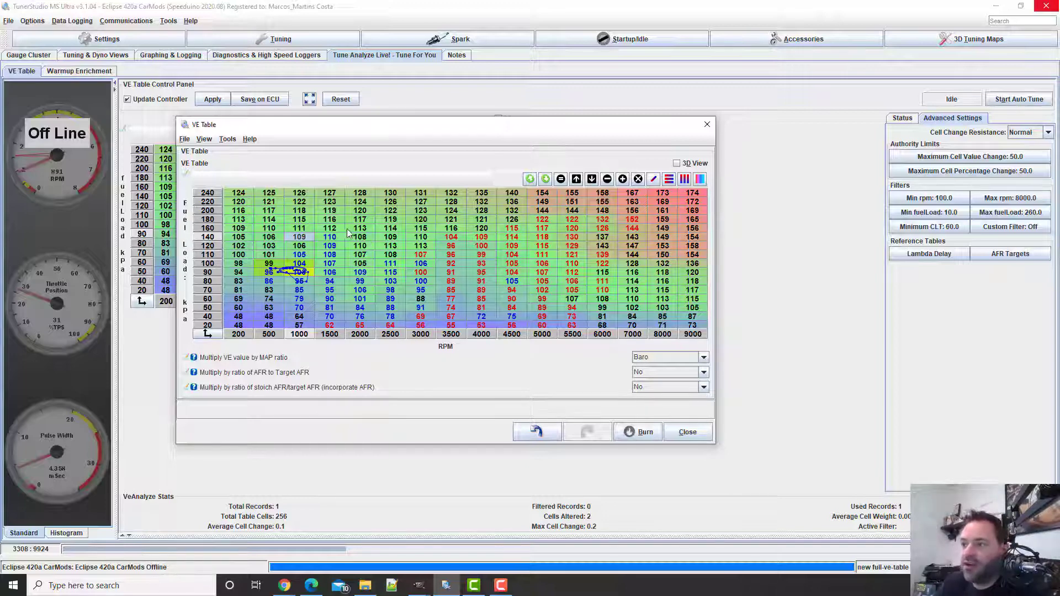
Vertically interpolate the 2000 RPM column from 160 to 90 kPa.
click(365, 231)
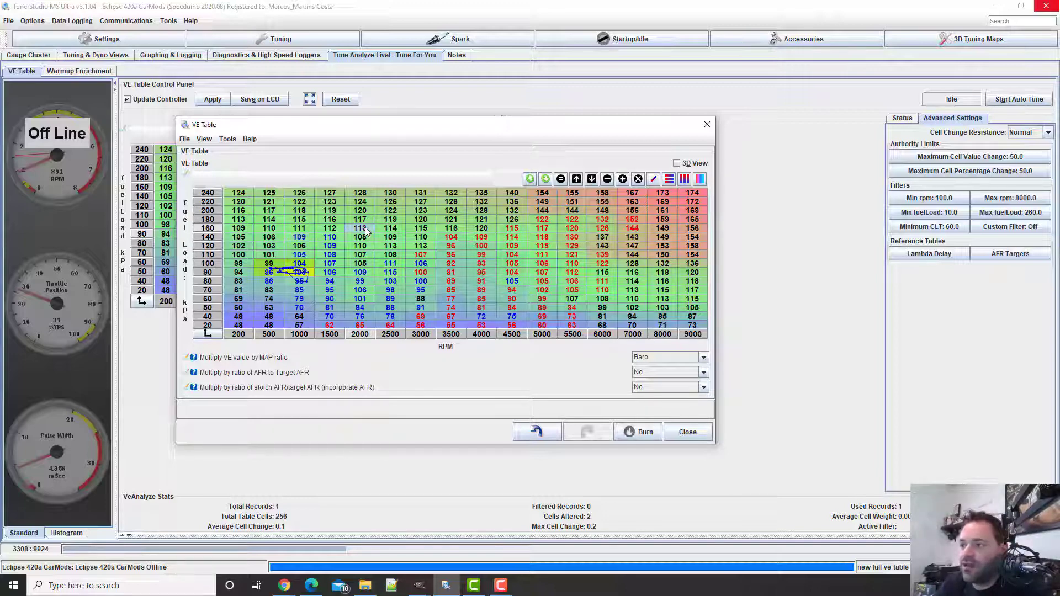
drag(366, 230, 372, 272)
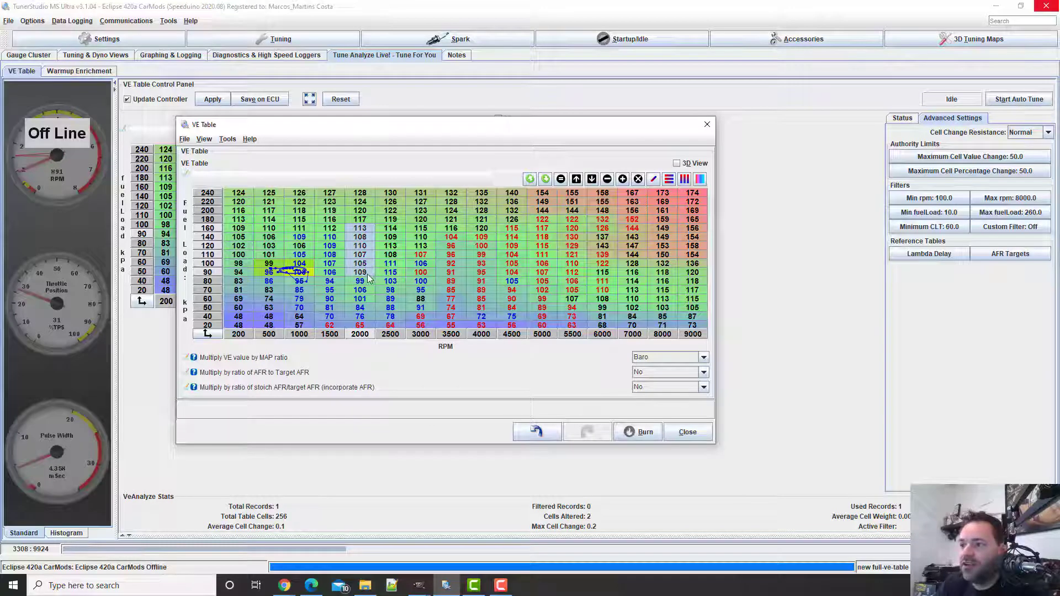
click(684, 179)
click(403, 265)
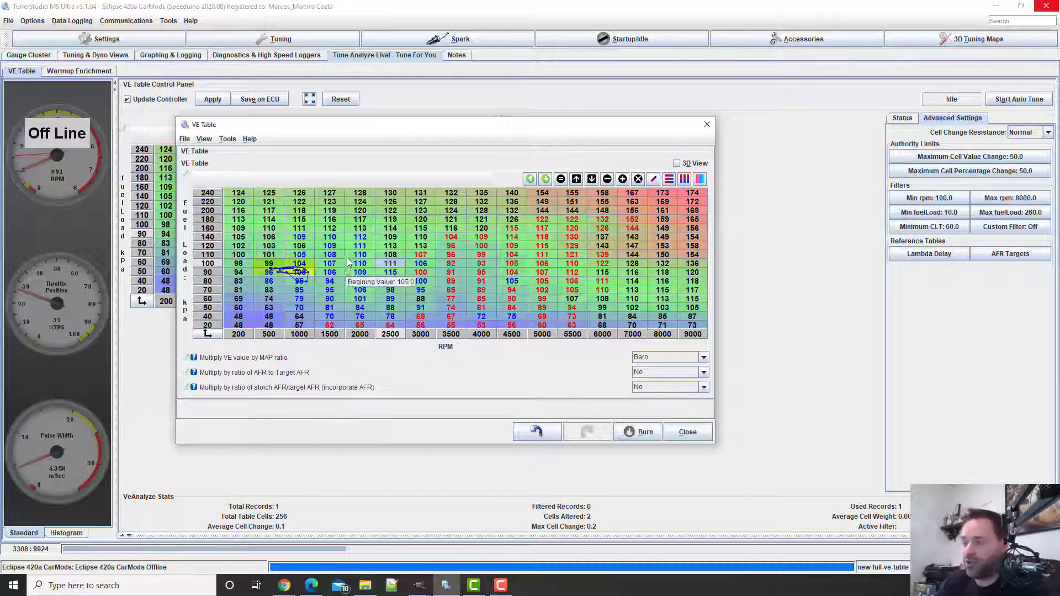
click(676, 164)
drag(409, 286, 567, 293)
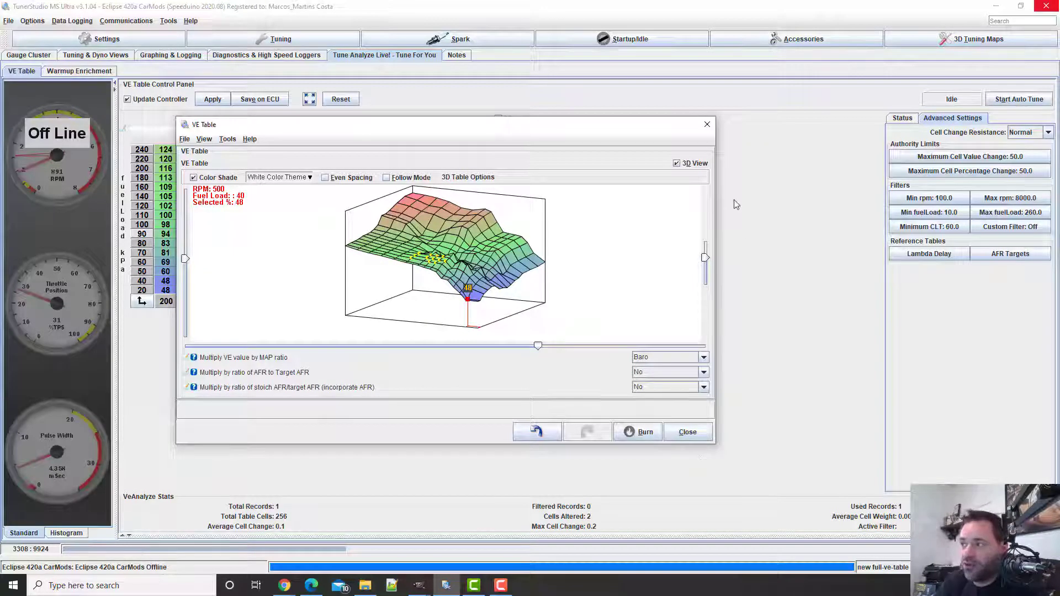
click(676, 163)
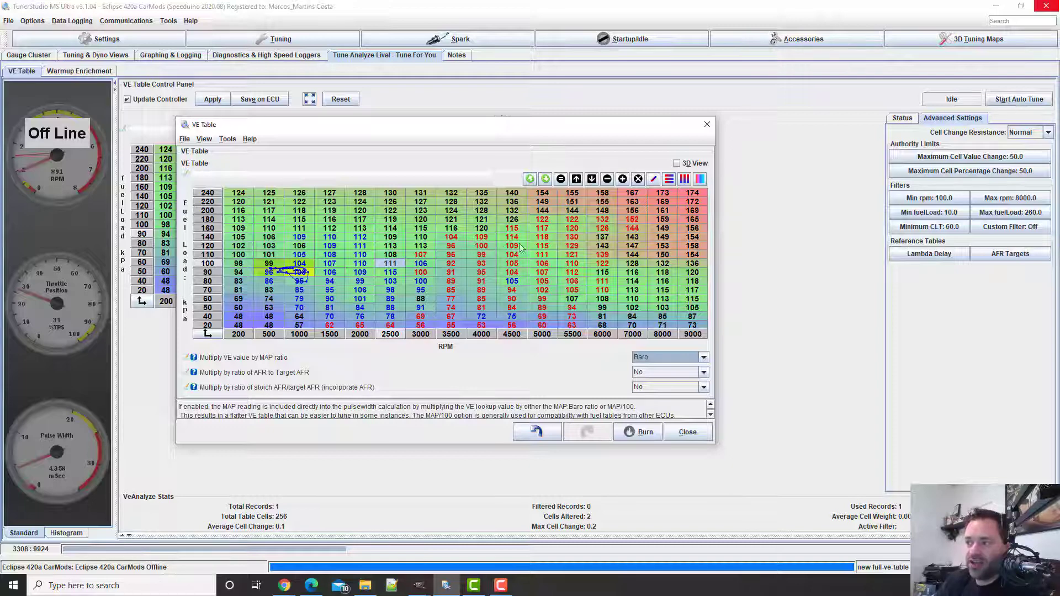
mouse_move(544, 239)
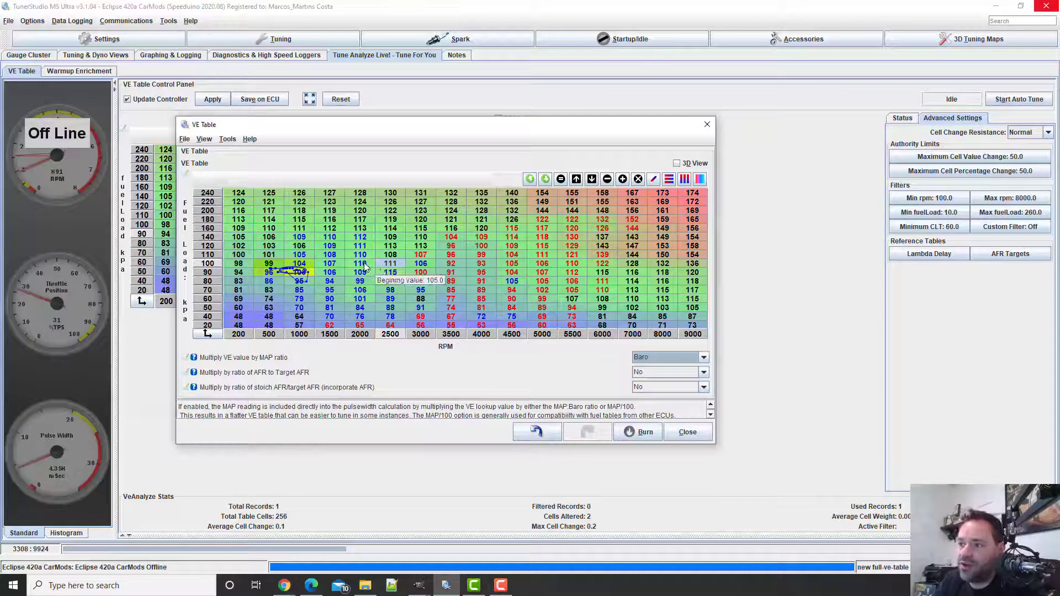
click(362, 227)
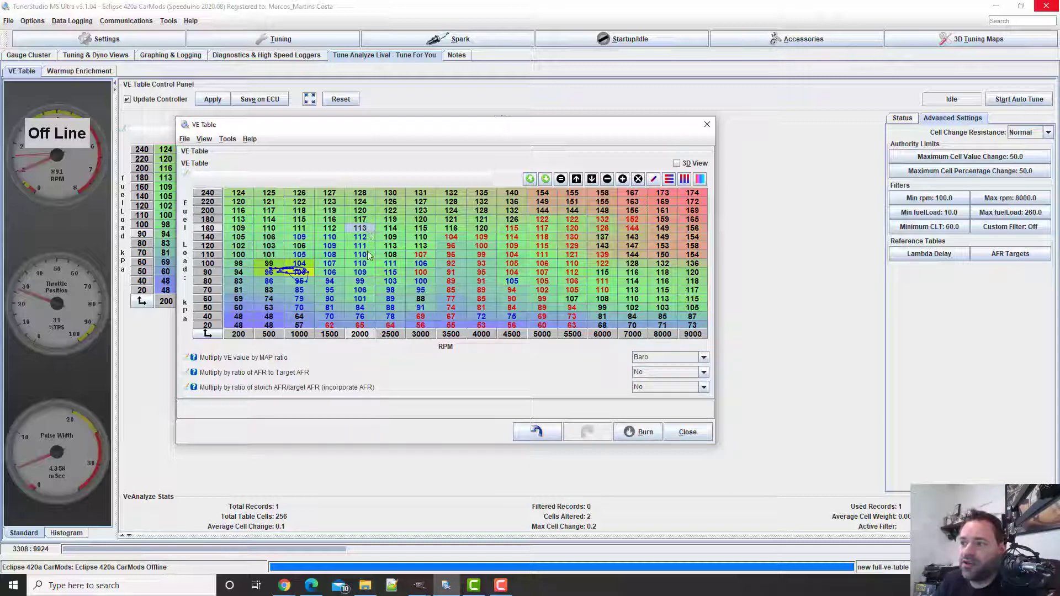
click(360, 221)
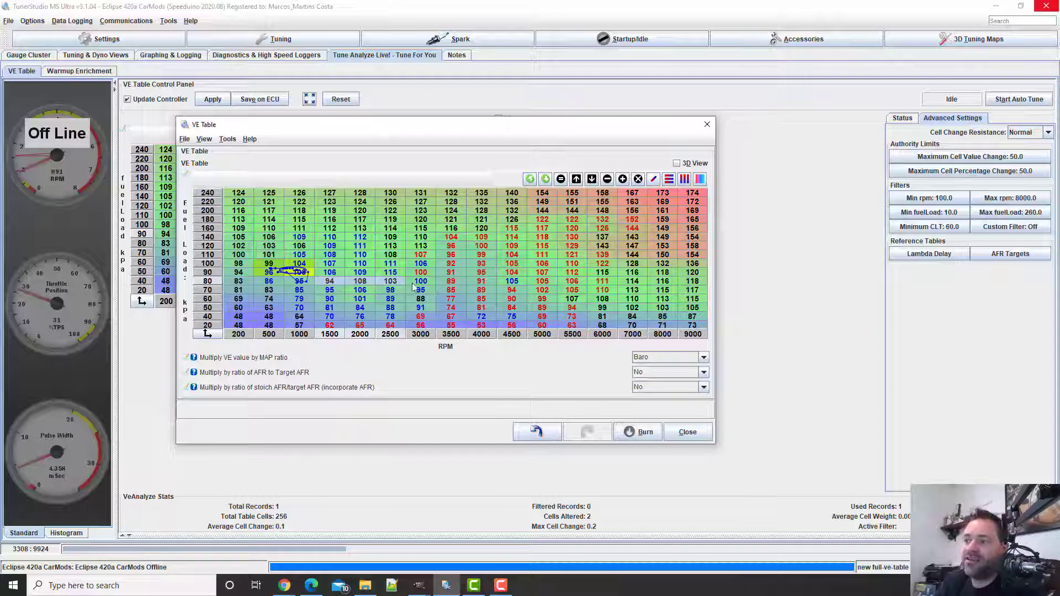
Horizontally interpolate the 80 kPa row from 1500 to 4500 RPM.
click(456, 283)
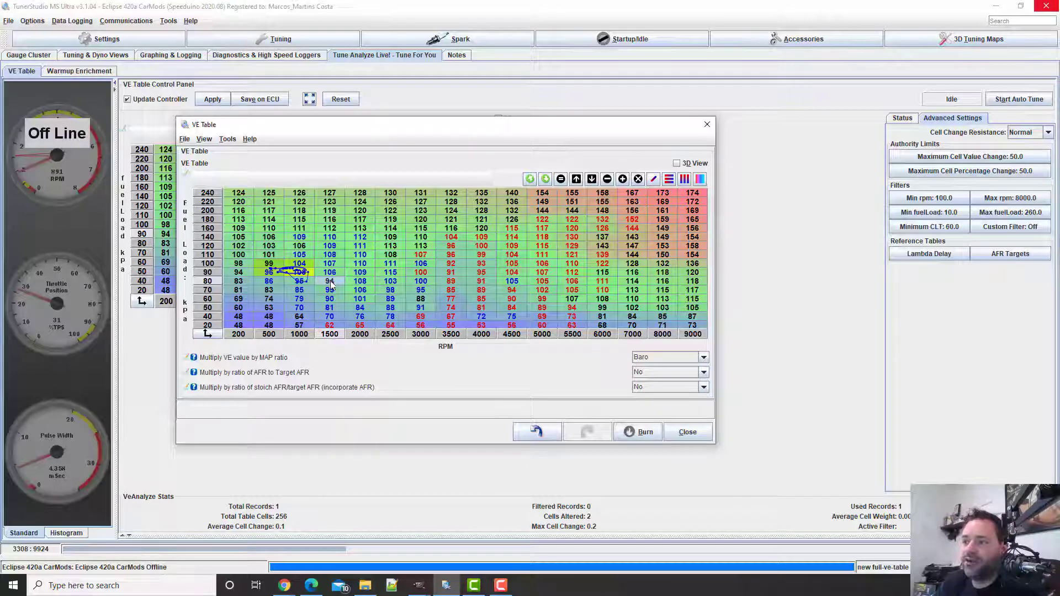
drag(331, 283, 512, 288)
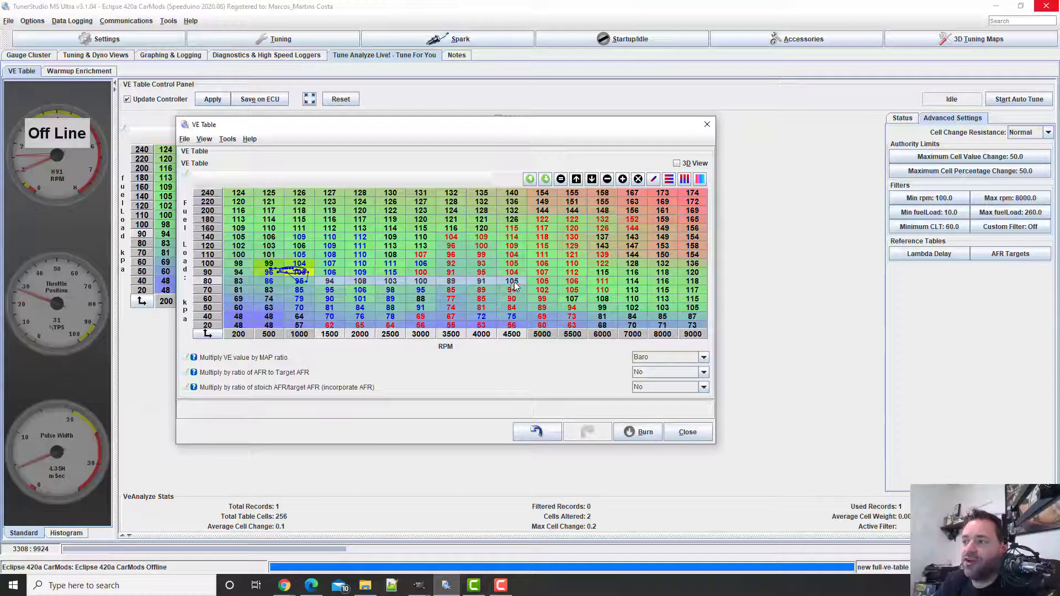
click(668, 179)
Select the 4000–4500 RPM block spanning 140 to 80 kPa.
drag(511, 281, 419, 279)
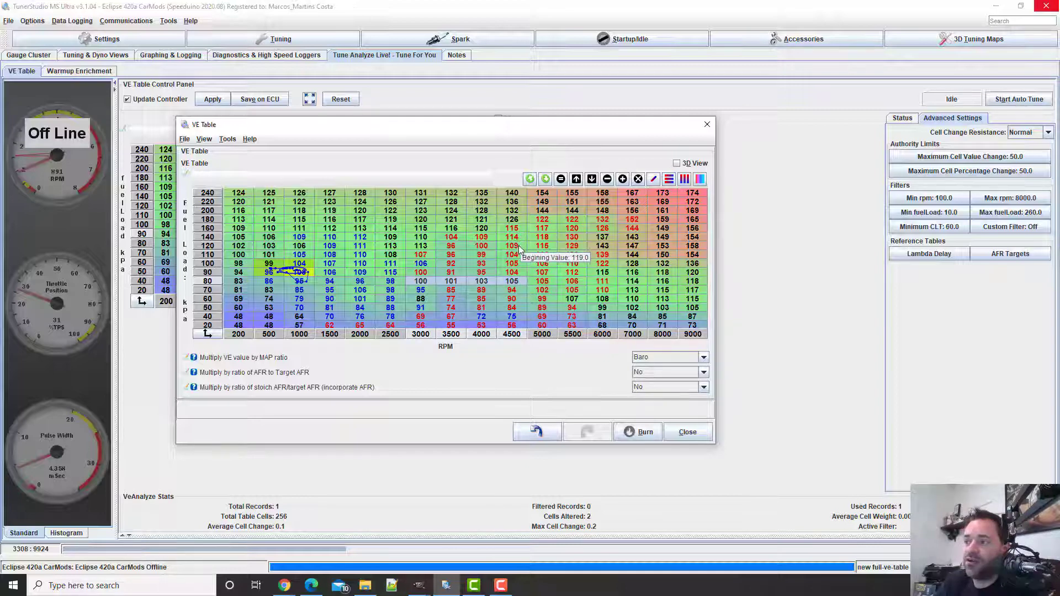
drag(513, 246, 516, 284)
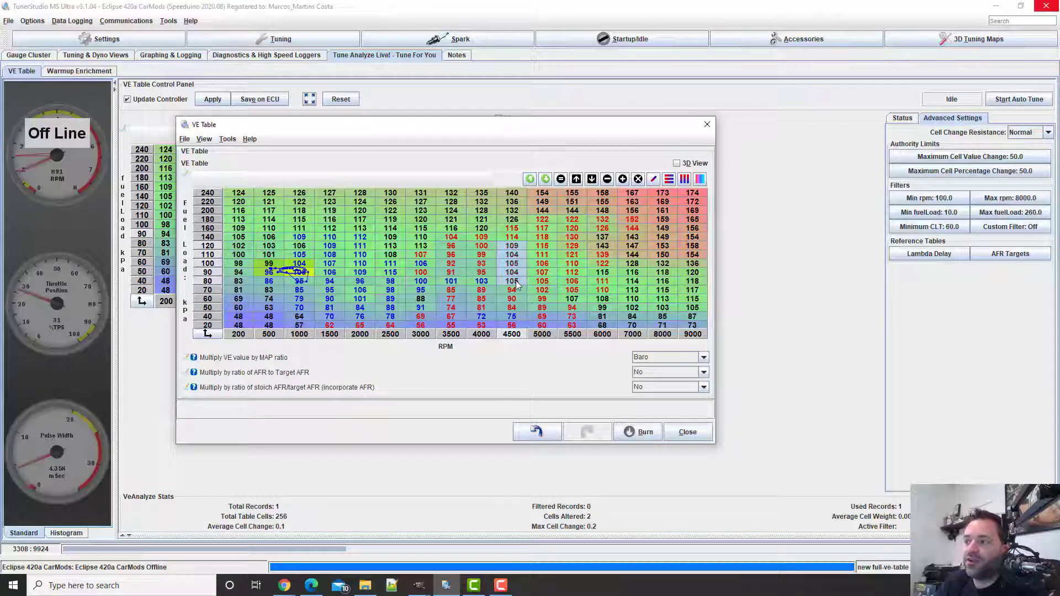
key(Right)
key(Right)
click(511, 247)
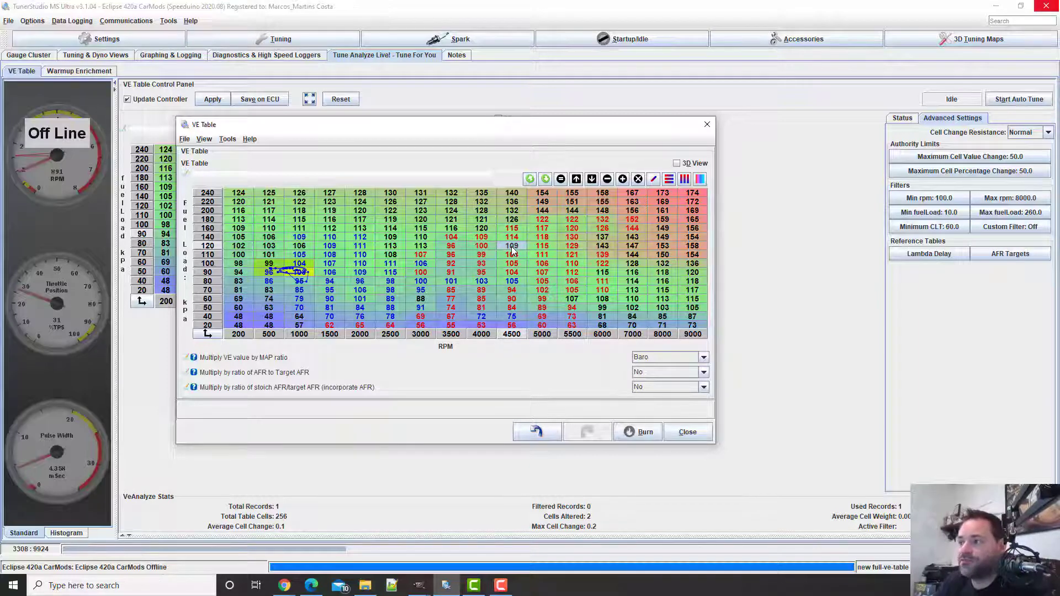
click(488, 247)
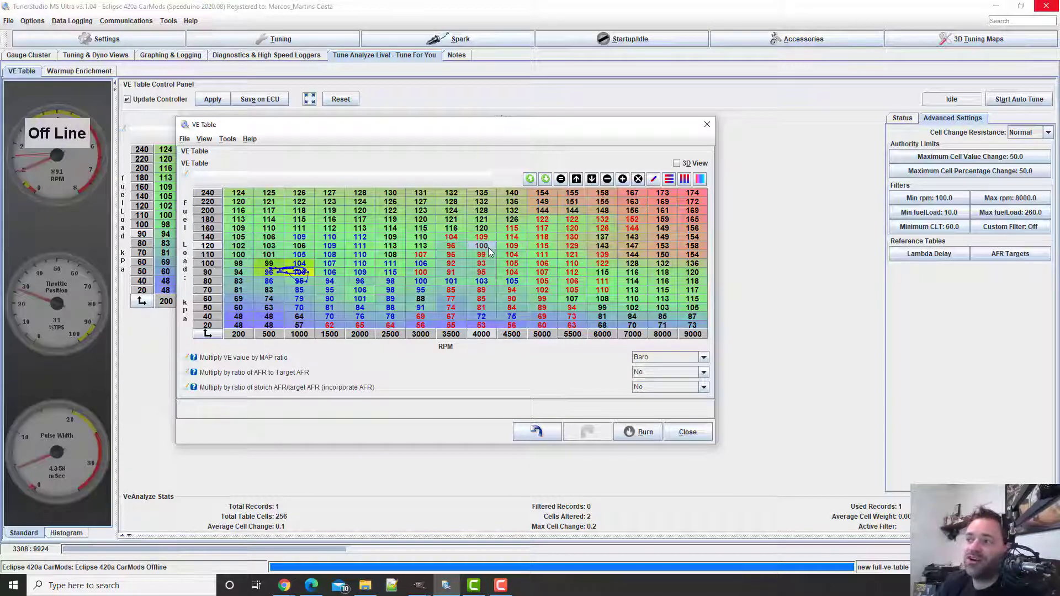
mouse_move(483, 283)
drag(481, 237, 512, 283)
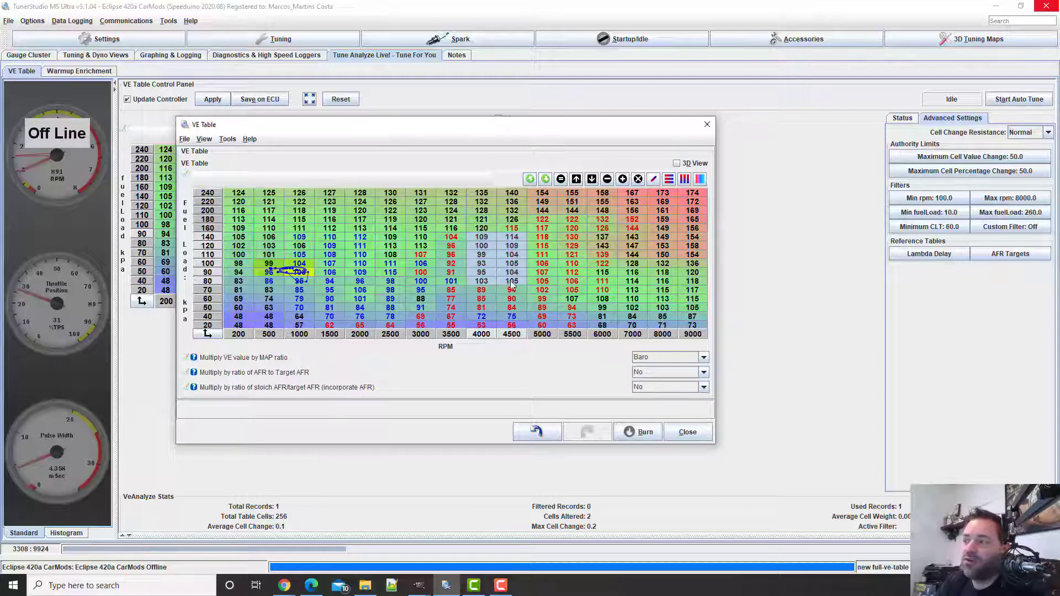
Vertically interpolate the 4000–4500 RPM block and the 3500 RPM column from 160 to 80 kPa.
click(684, 179)
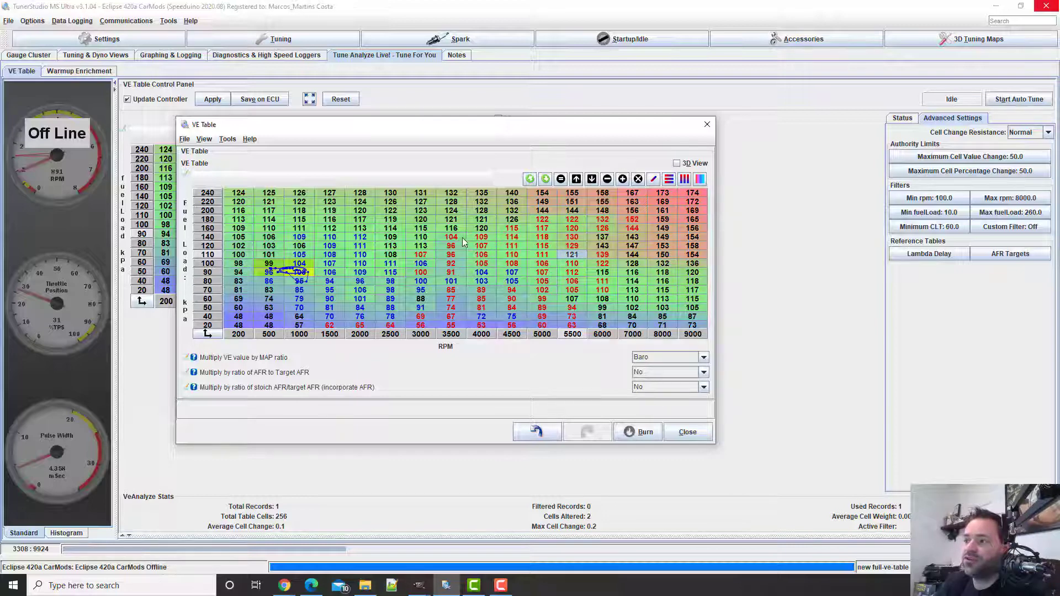
drag(458, 239, 462, 282)
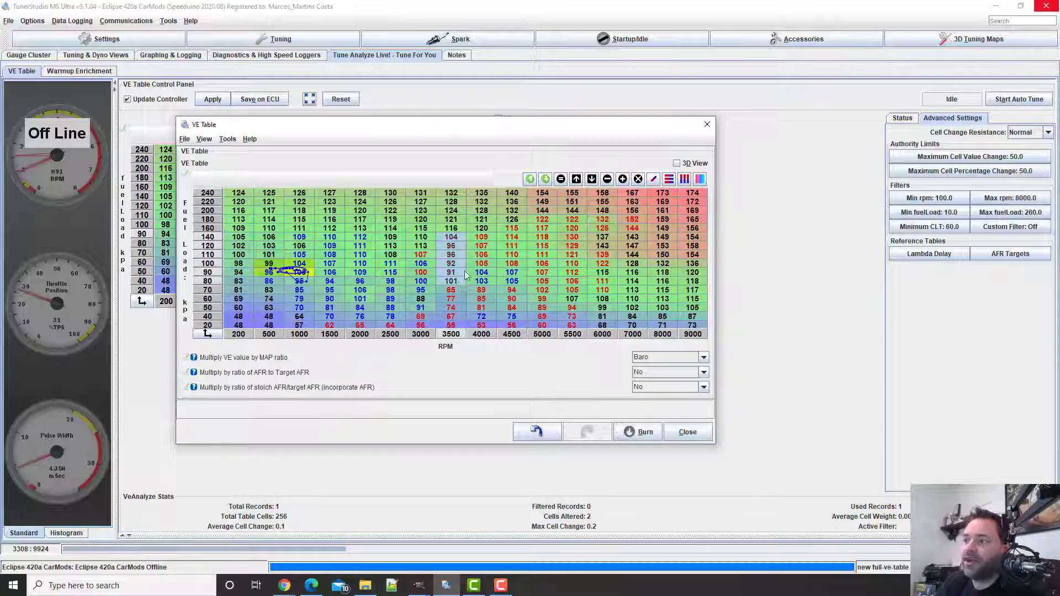
click(685, 180)
click(470, 257)
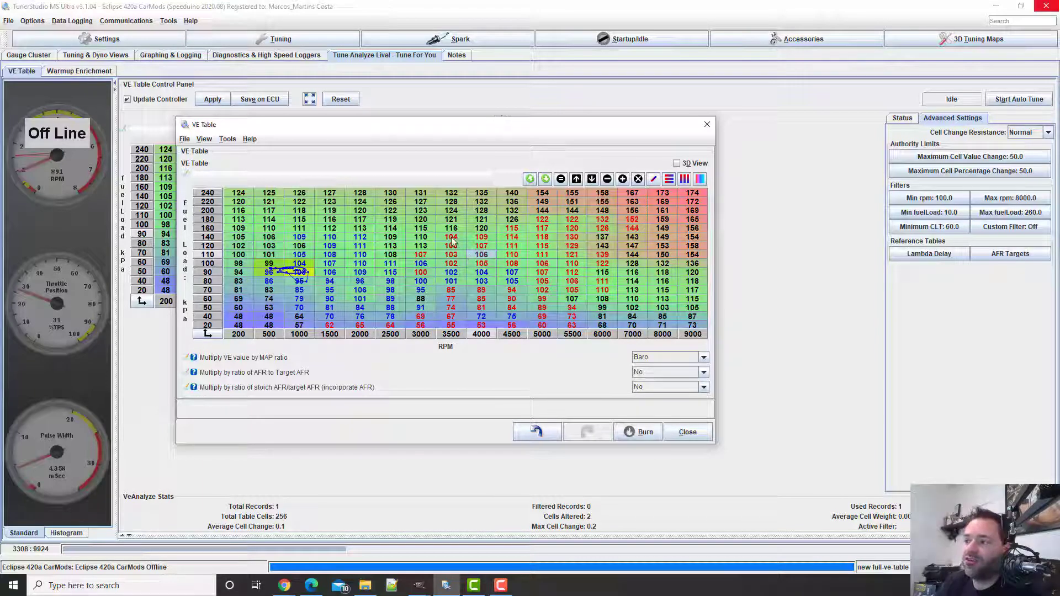
drag(450, 228, 455, 281)
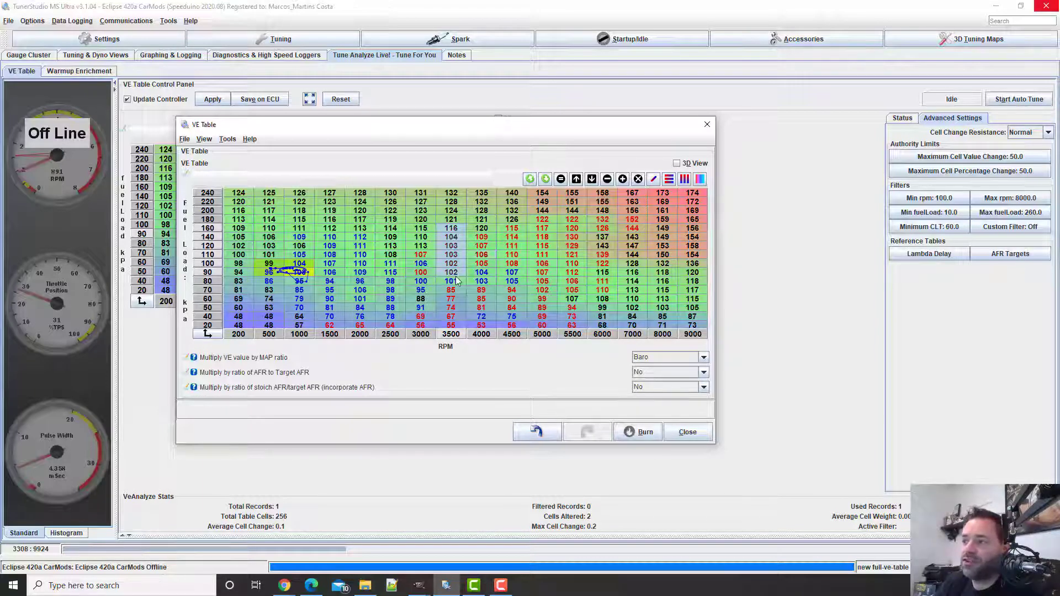
click(685, 180)
click(451, 237)
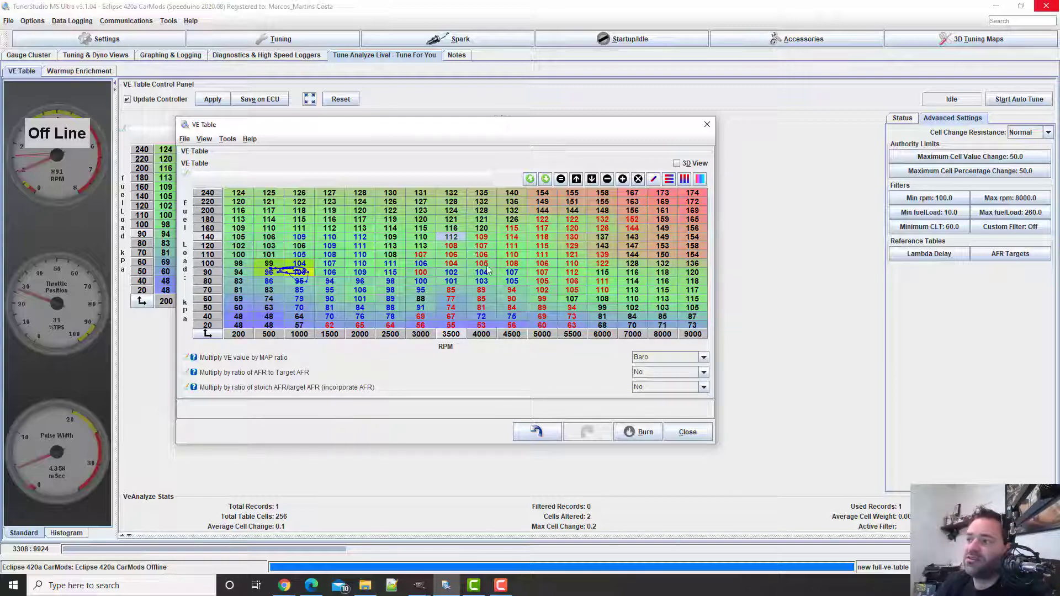
Set the 160 kPa cells at 4500, 4000, 3500 and 3000 RPM to 116, 115, 115 and 114.
click(483, 264)
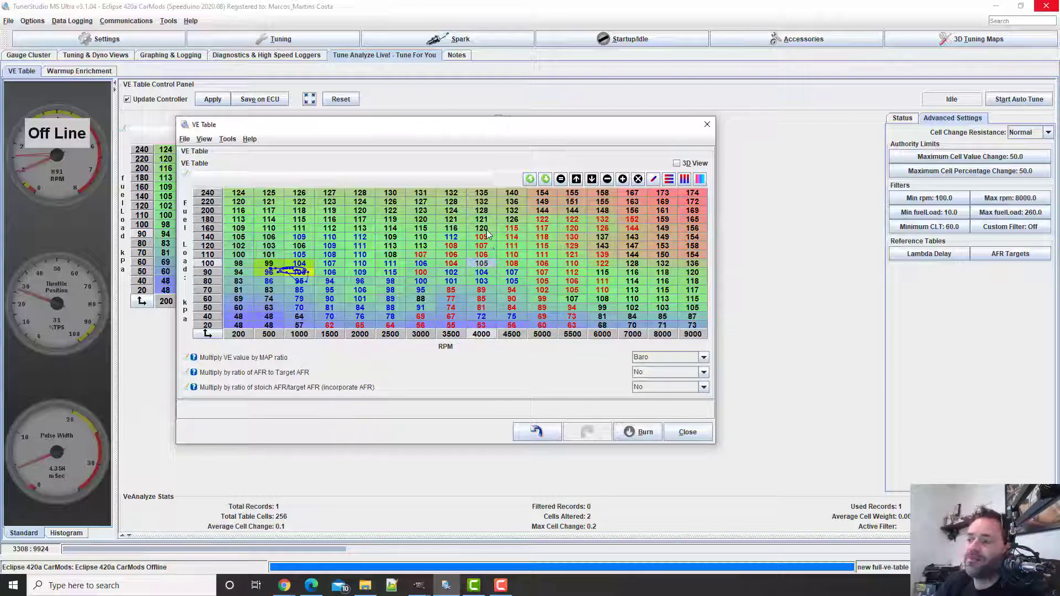
click(482, 231)
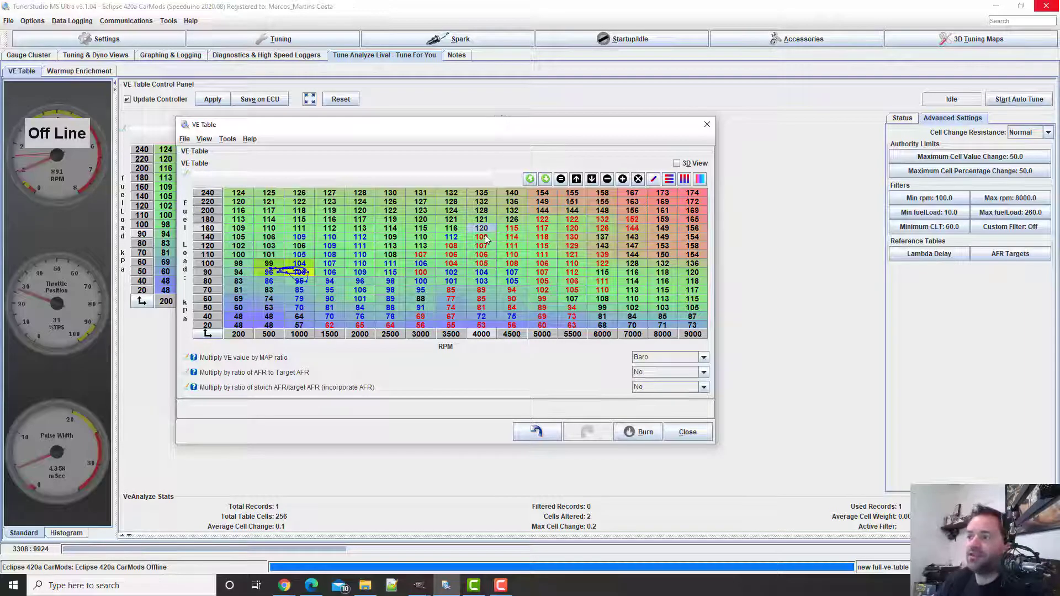
key(Right)
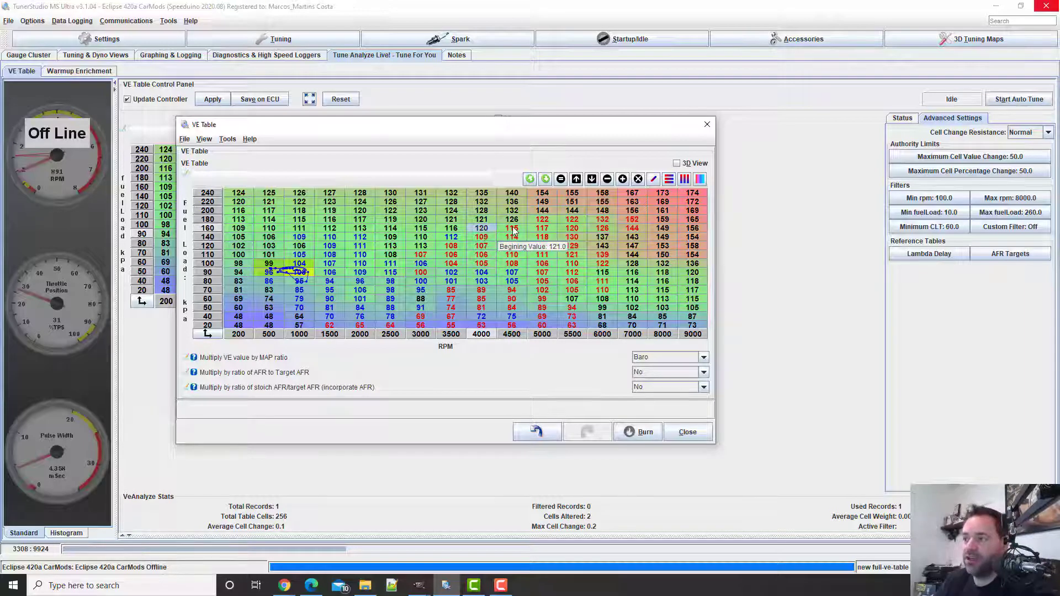
click(457, 228)
click(510, 230)
text(116)
click(484, 230)
text(1)
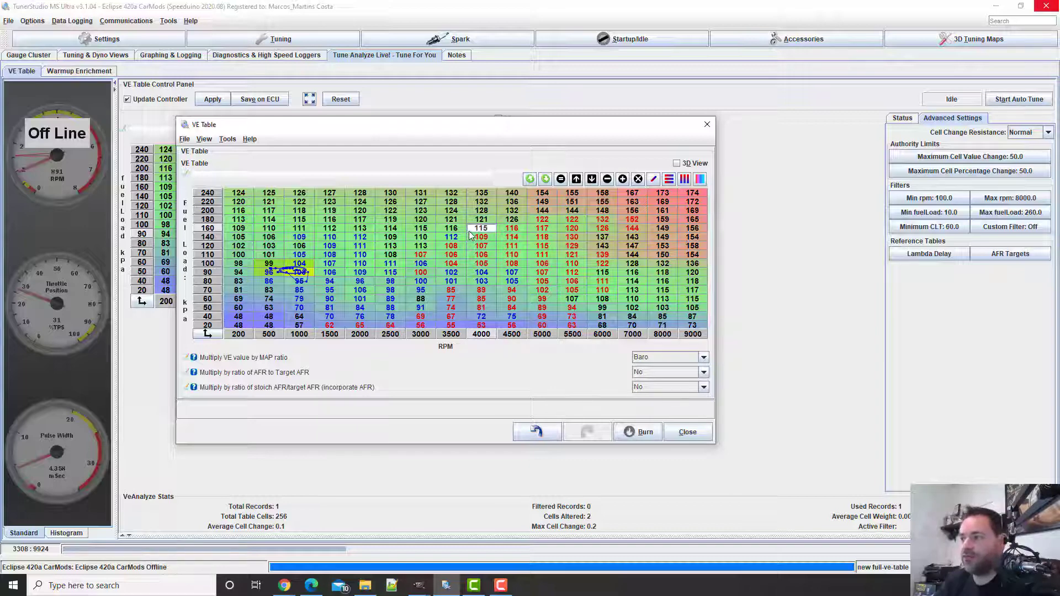
text(15)
click(458, 231)
text(115)
key(Return)
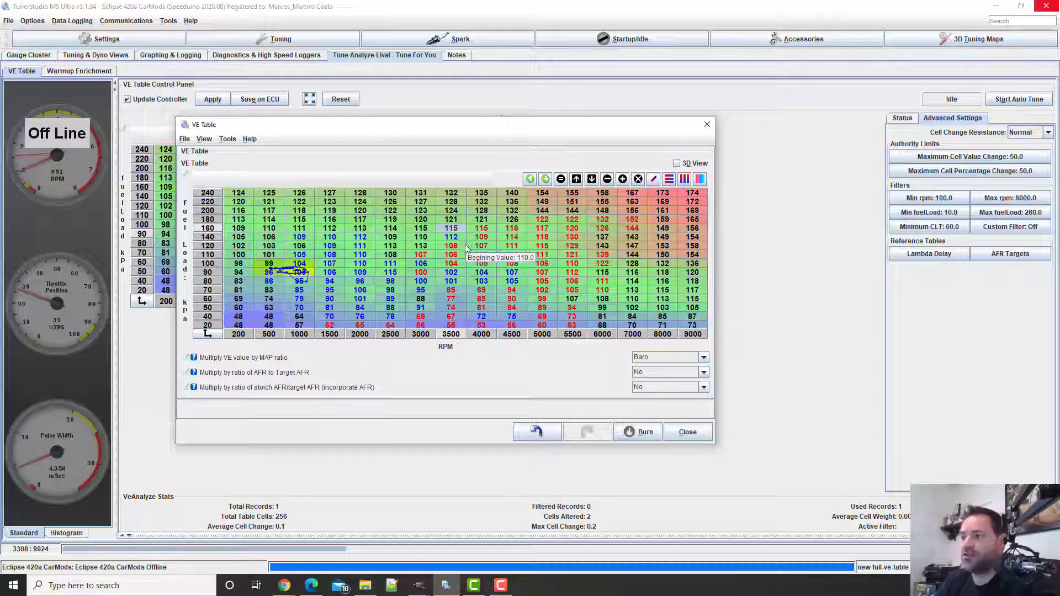
click(429, 231)
text(114)
key(Return)
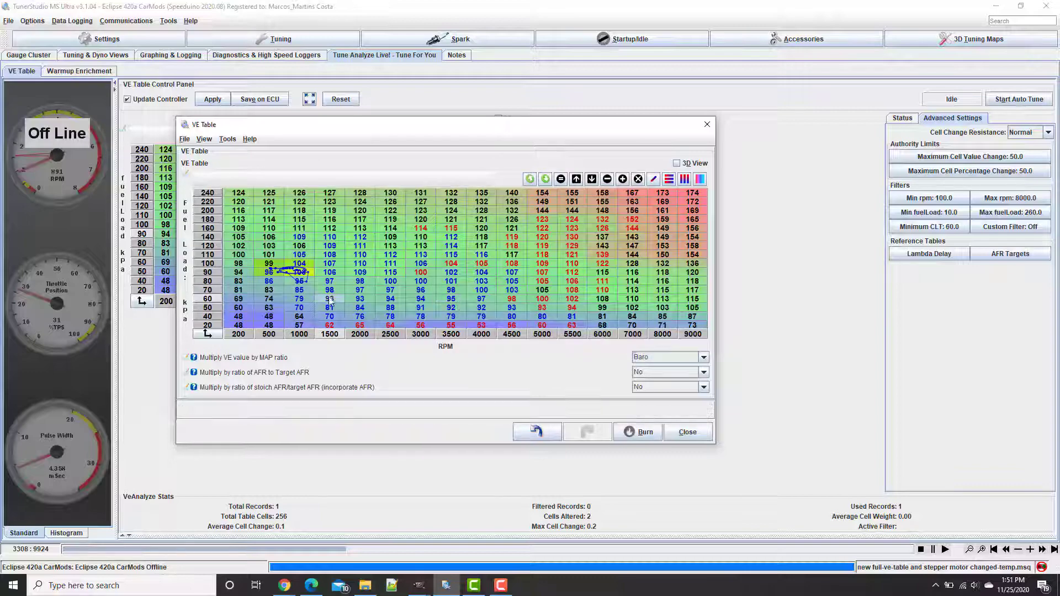
Interpolate the 180 kPa row between 5000 and 6000 RPM.
drag(542, 219, 602, 220)
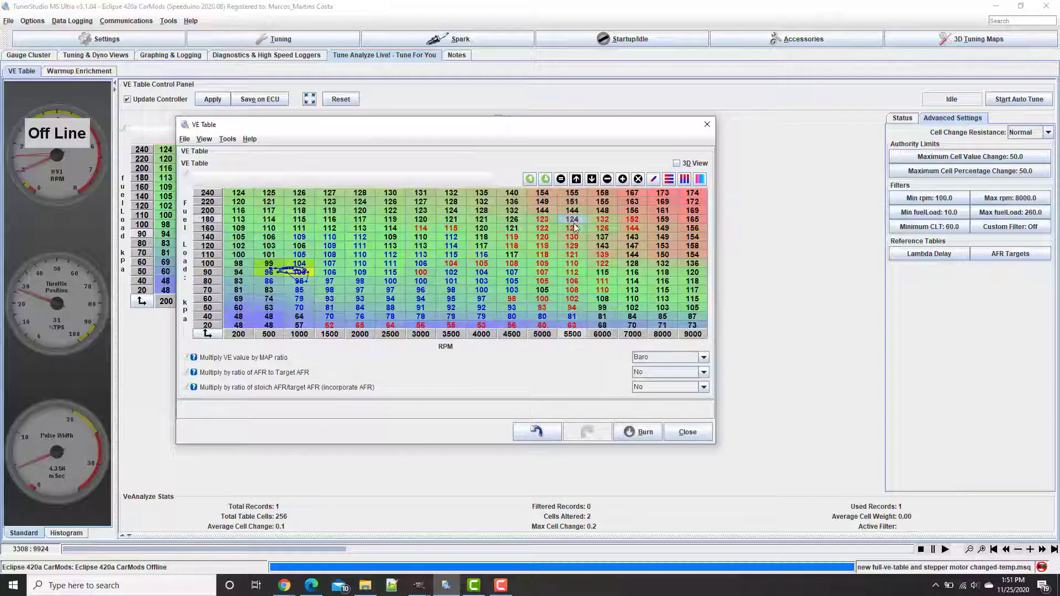
click(610, 221)
click(612, 236)
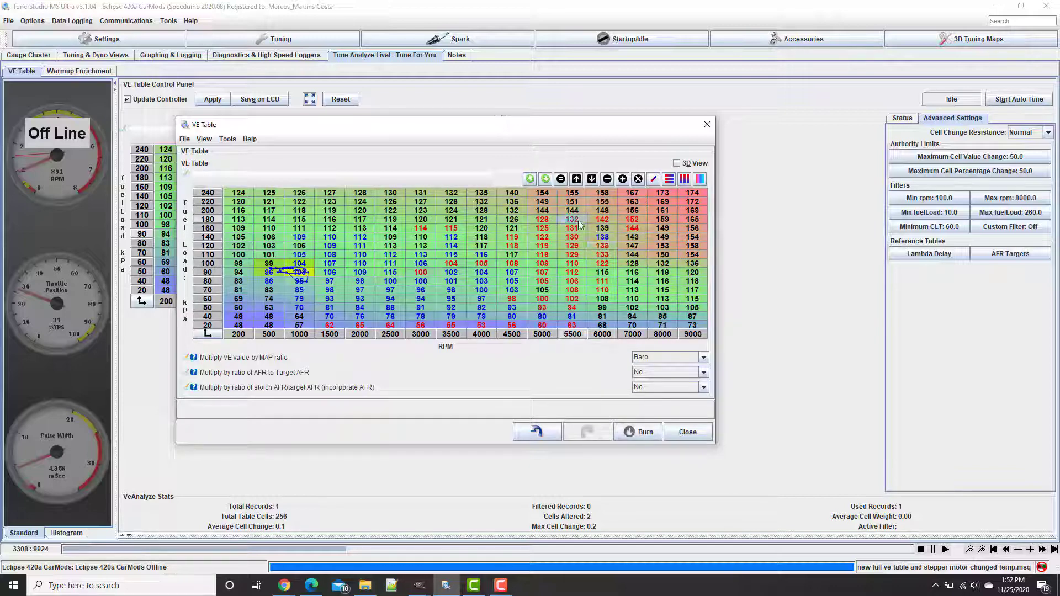
Toggle between the 3D surface and grid with Ctrl+3 to check the smoothed table.
click(676, 163)
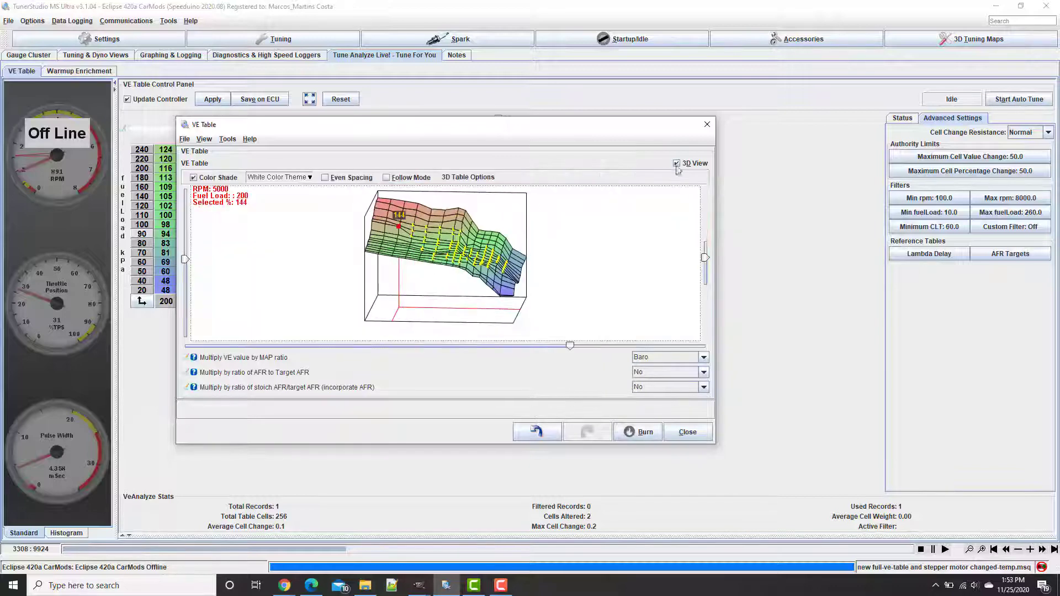
key(ctrl+3)
click(683, 161)
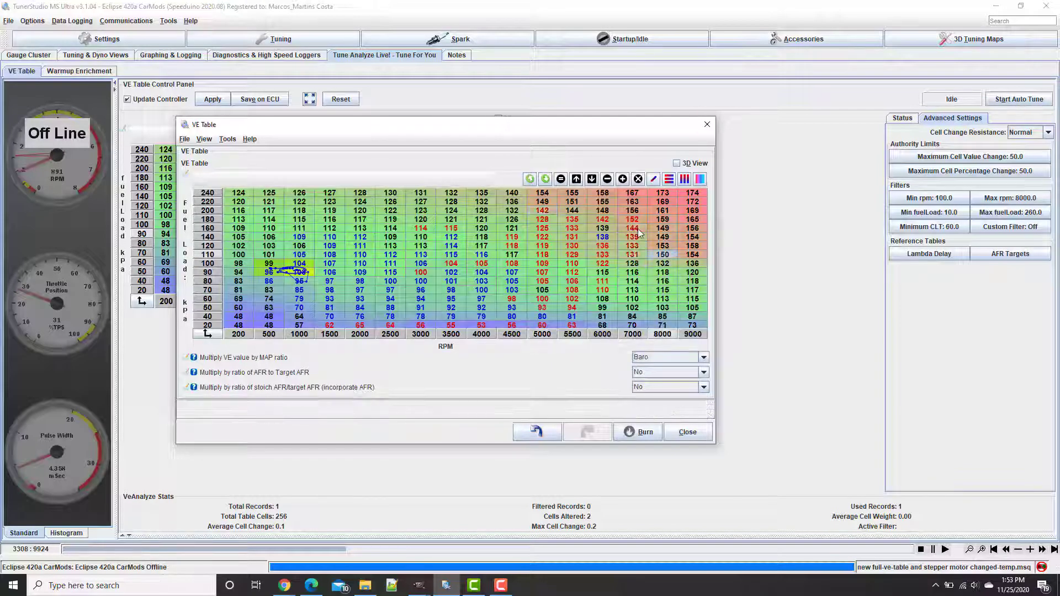
key(ctrl+3)
key(ctrl+3)
key(ctrl+3)
key(ctrl+3)
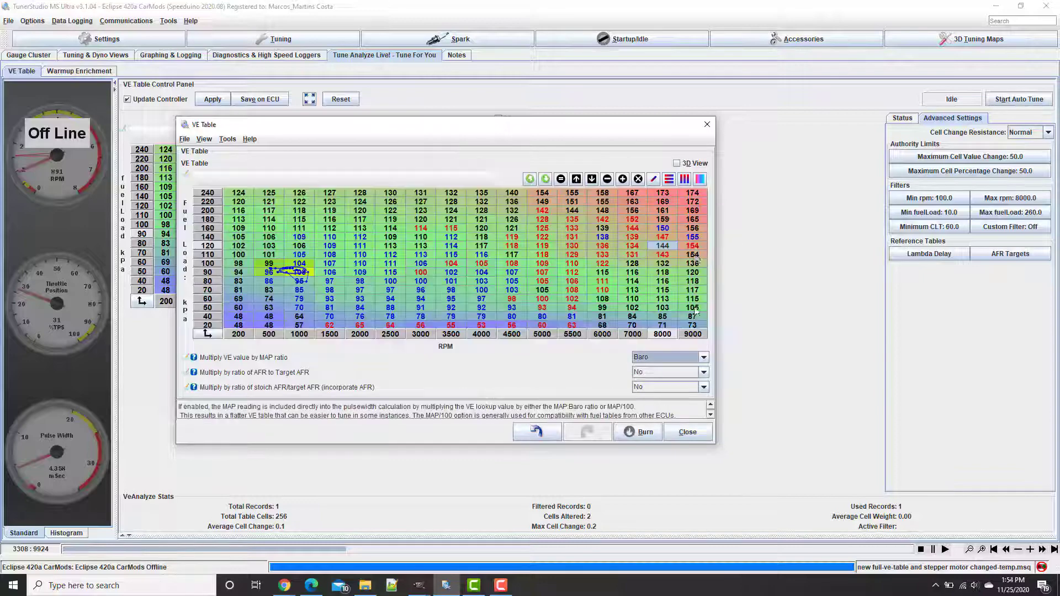
key(ctrl+3)
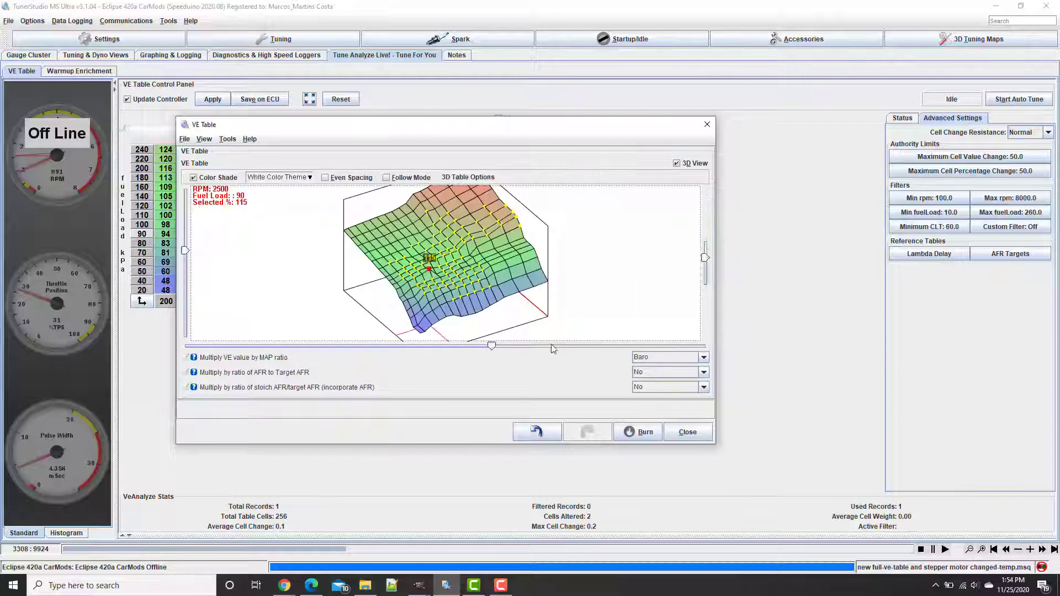
key(ctrl+3)
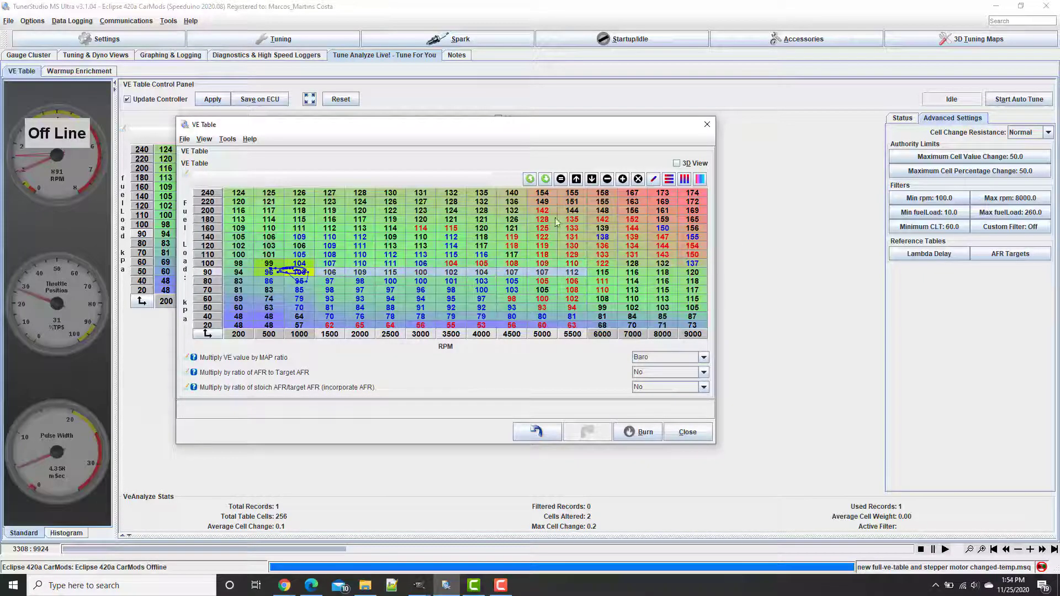
key(ctrl+3)
key(ctrl+3)
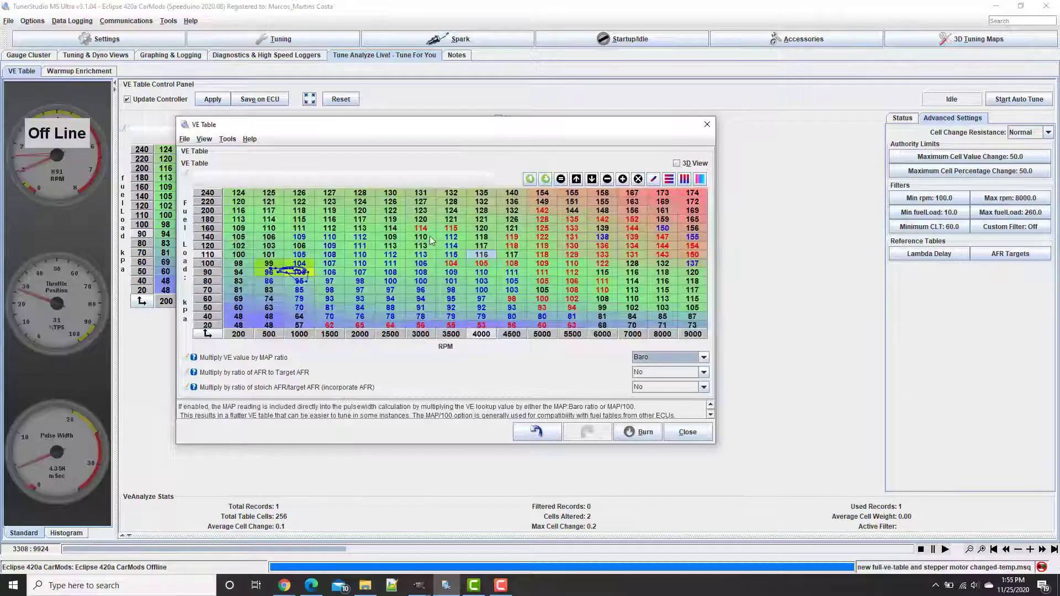
key(ctrl+3)
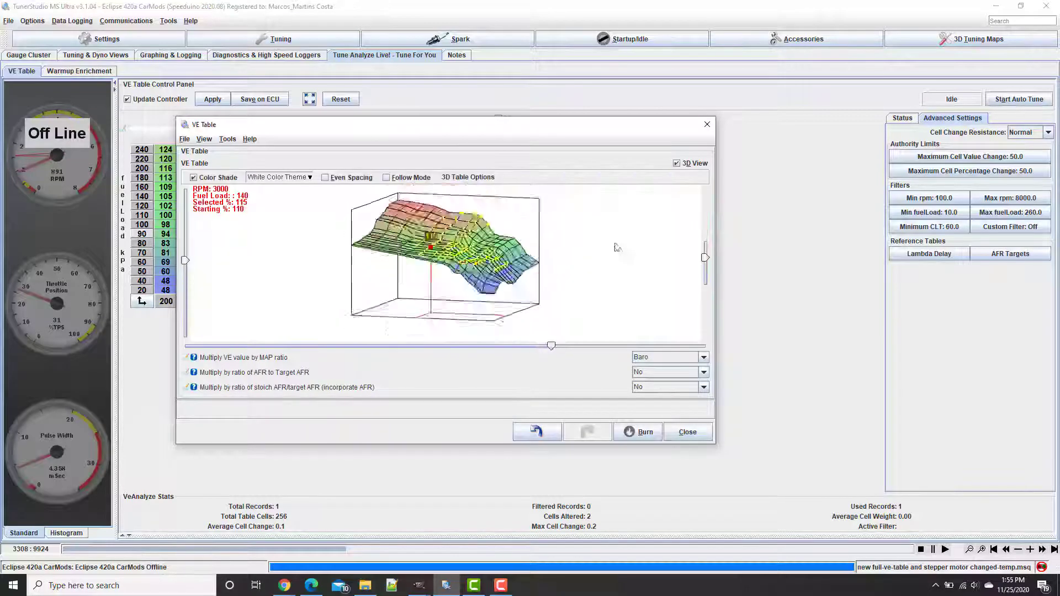
key(ctrl+3)
key(ctrl+3)
key(ctrl+3)
key(ctrl+3)
key(ctrl+3)
key(ctrl+3)
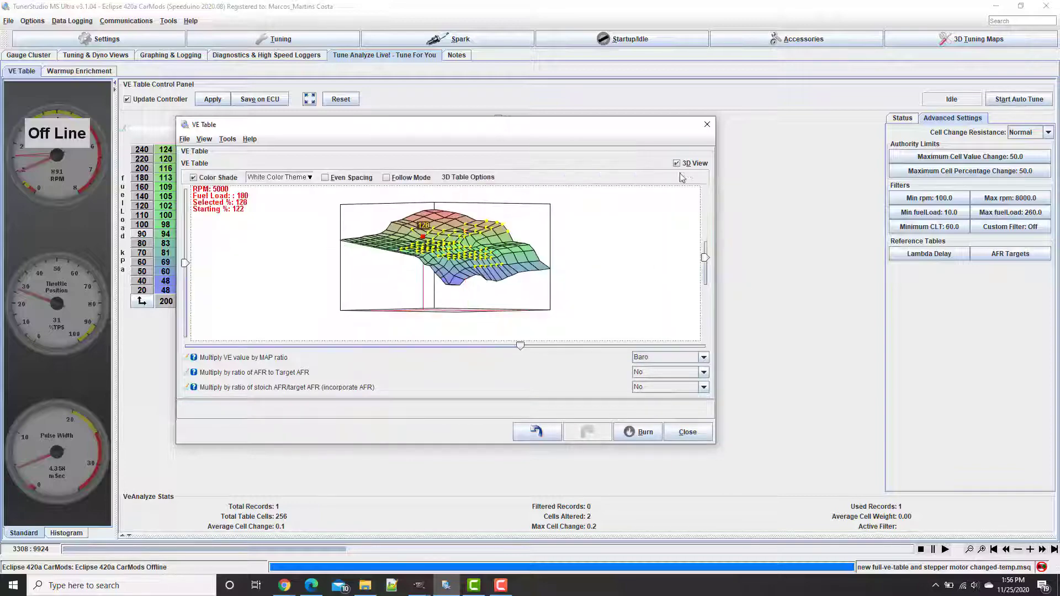